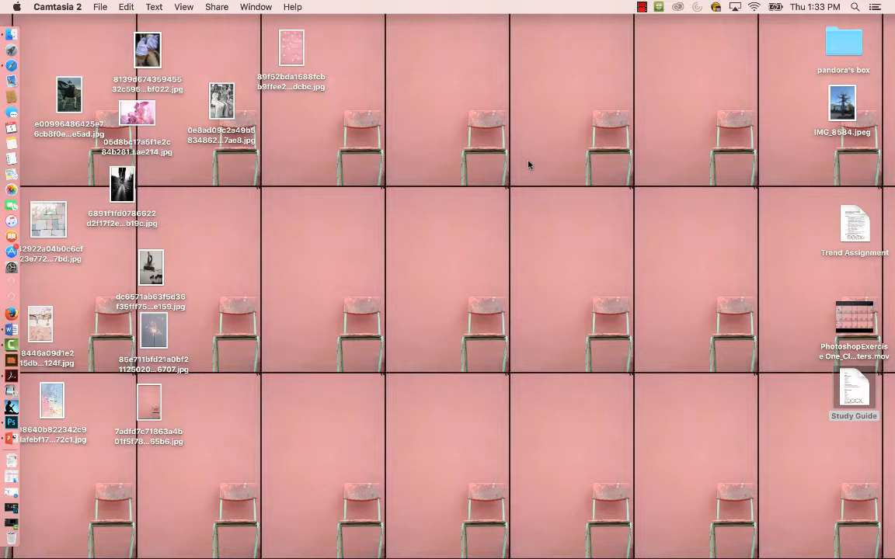
- Switch to Photoshop and open the image 05d8bc17a5f1e2c84b281daaf4cae214.jpg from the Desktop
click(11, 424)
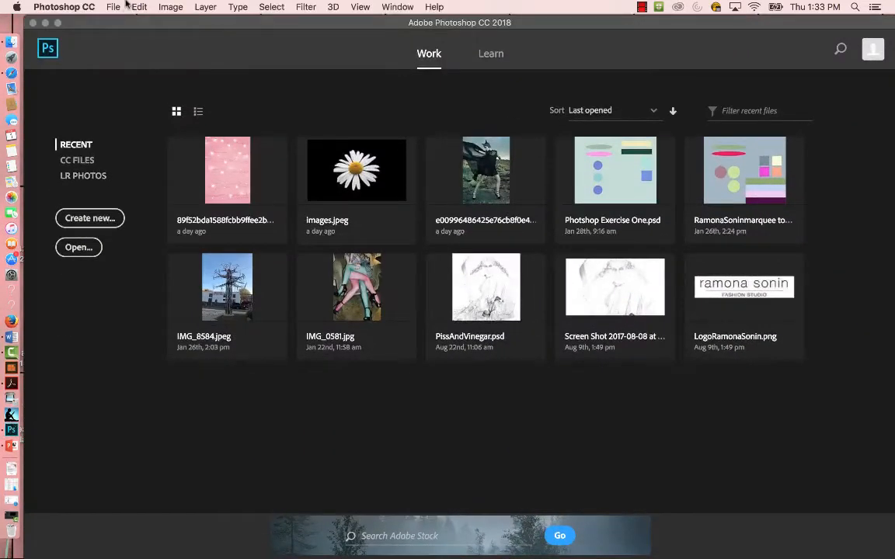
click(114, 7)
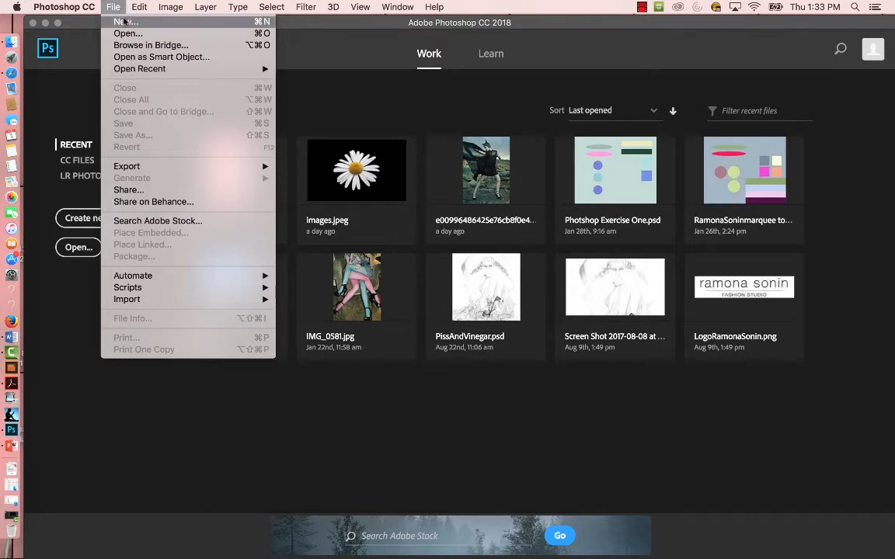
click(129, 35)
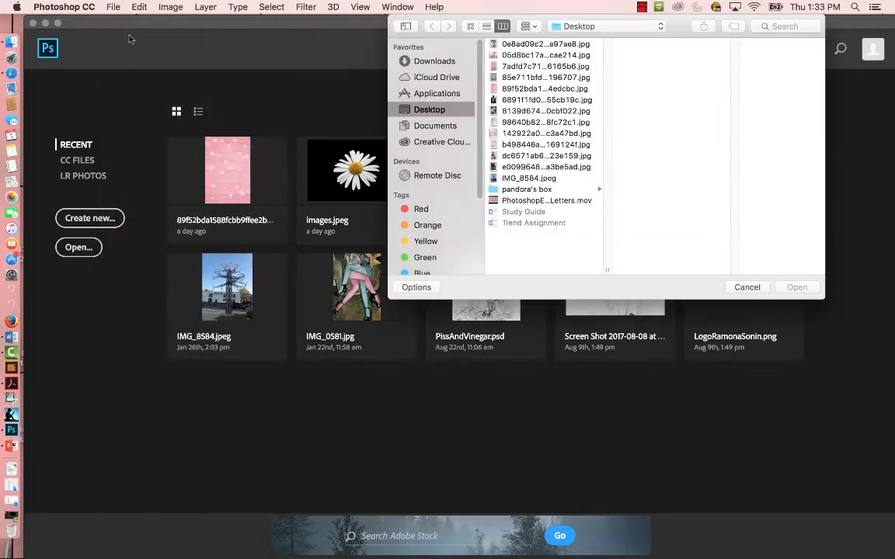
click(537, 56)
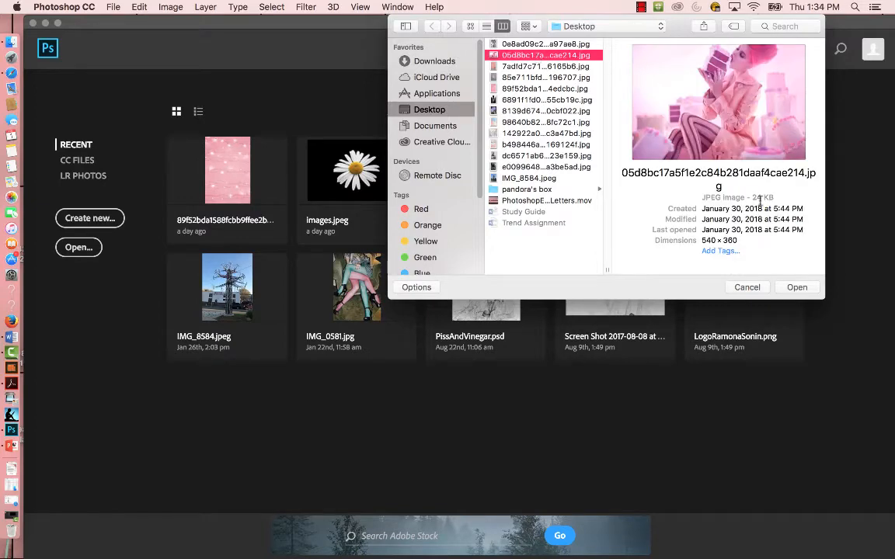
click(797, 288)
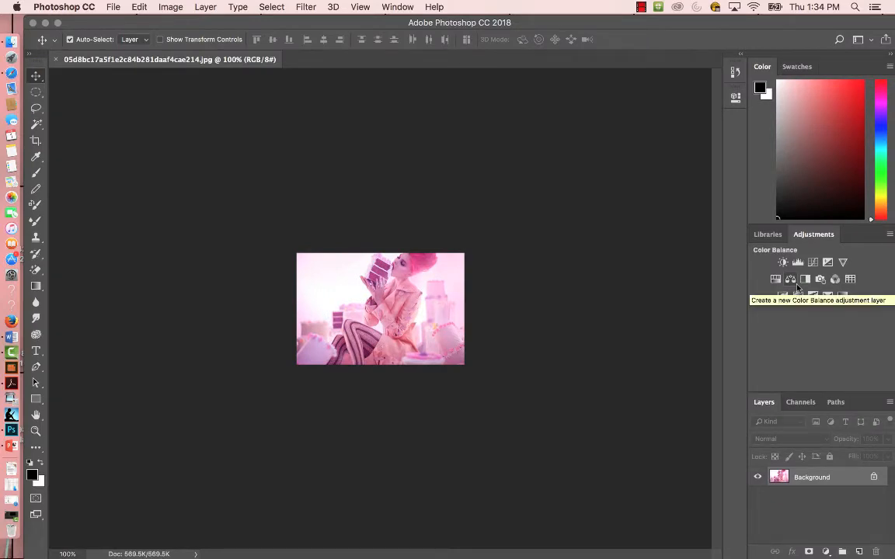
- Examine the opened photo at several magnifications, including fitted to the window, ending at 200%
key(super)
key(super+minus)
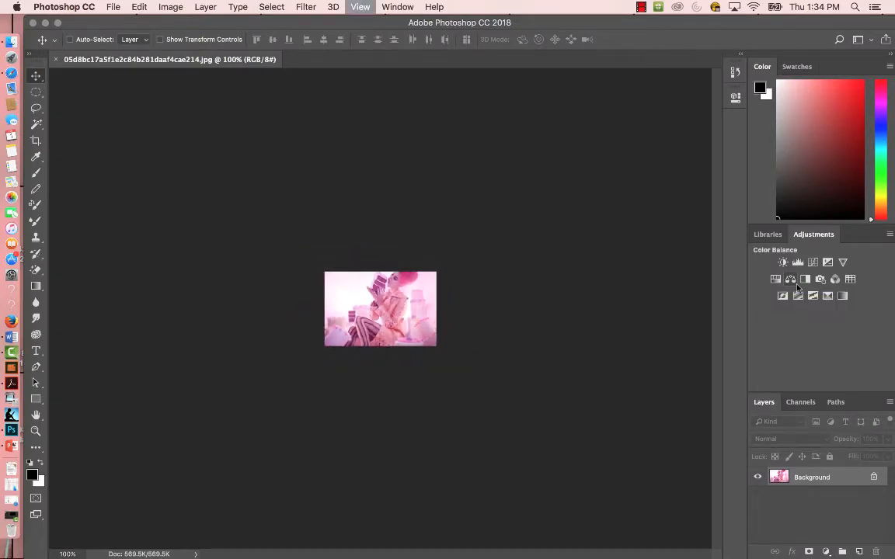
key(super+equal)
key(super+equal)
key(super+equal)
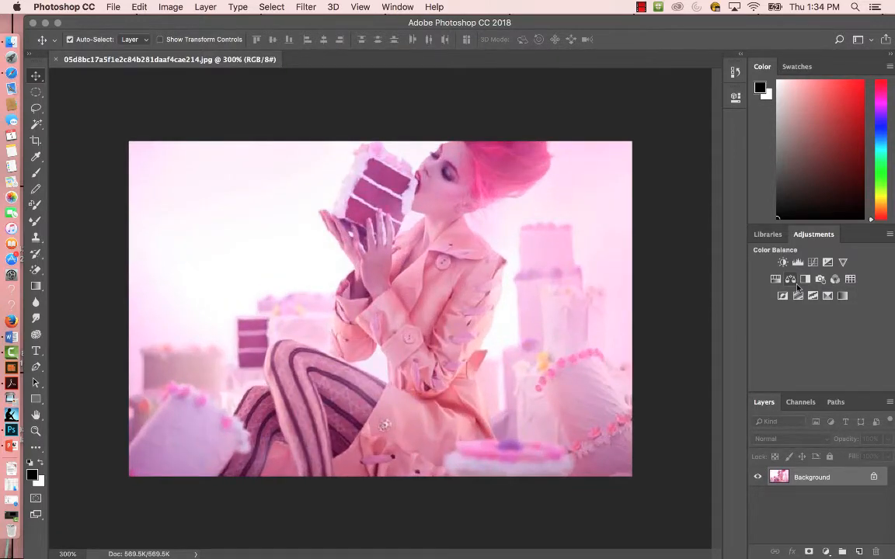
key(super+0)
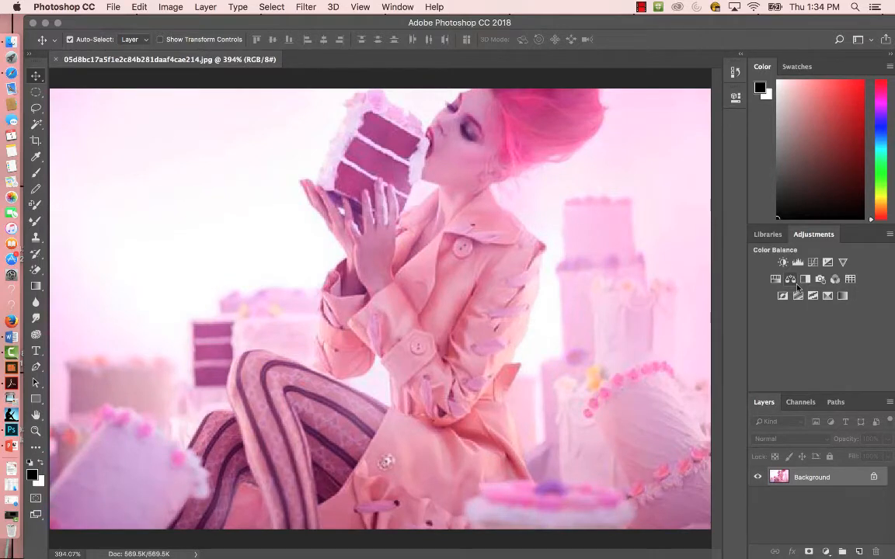
key(super+minus)
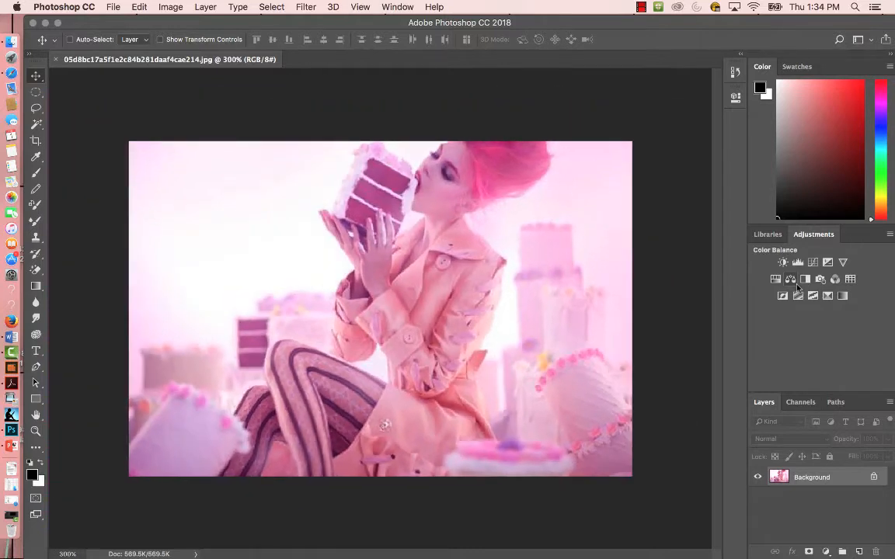
key(super+minus)
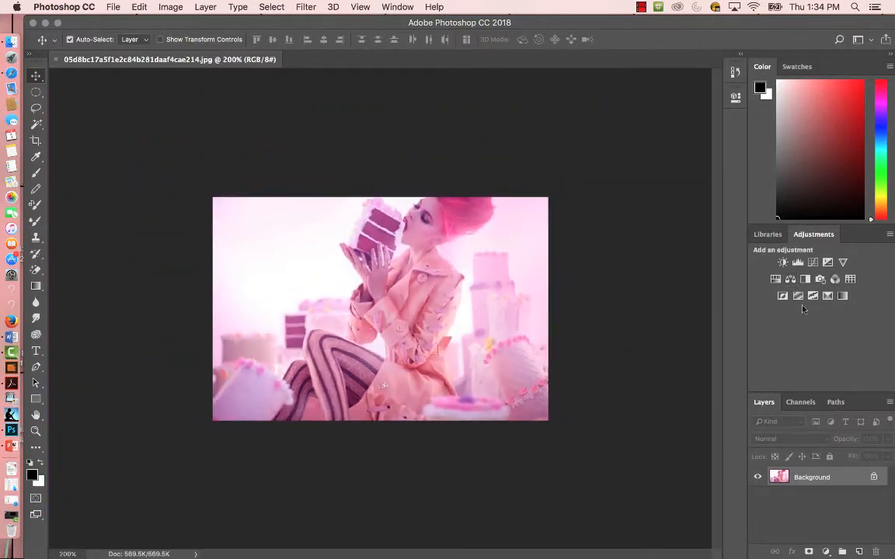
- Duplicate the Background layer and hide the original Background
click(764, 235)
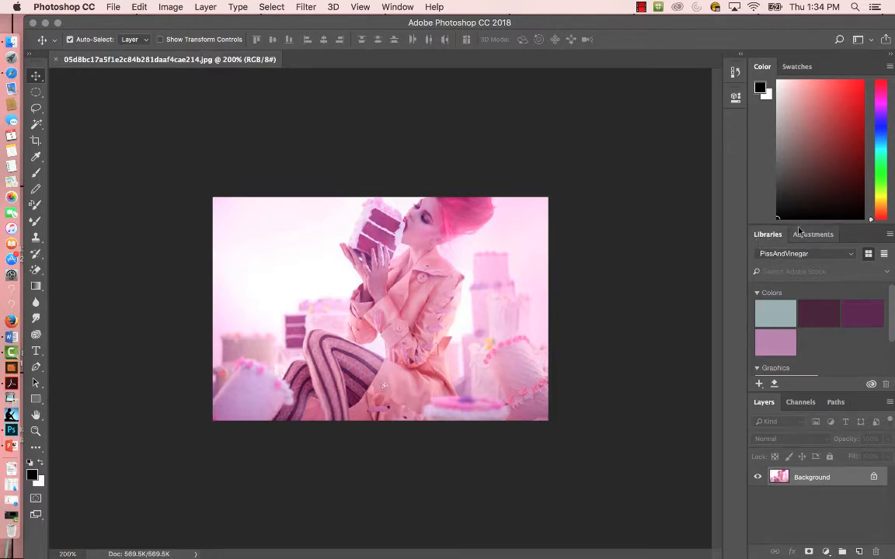
click(804, 235)
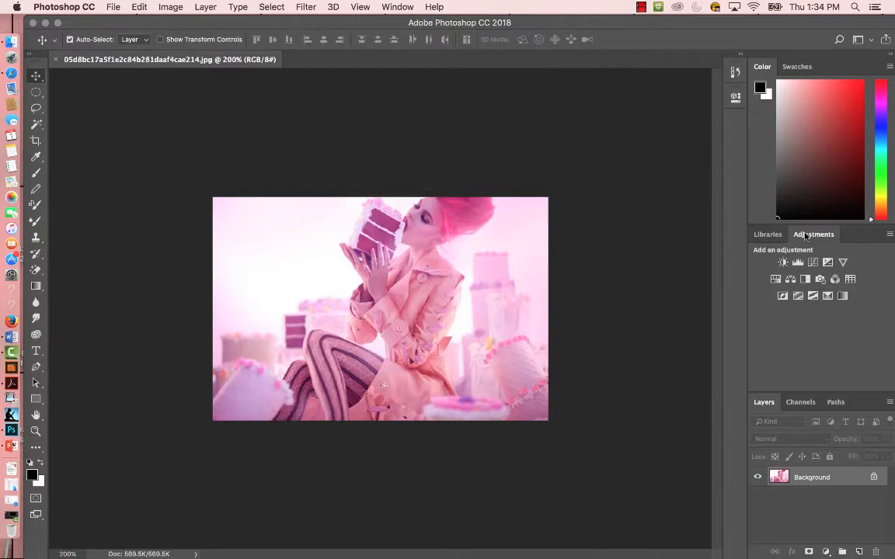
key(super+j)
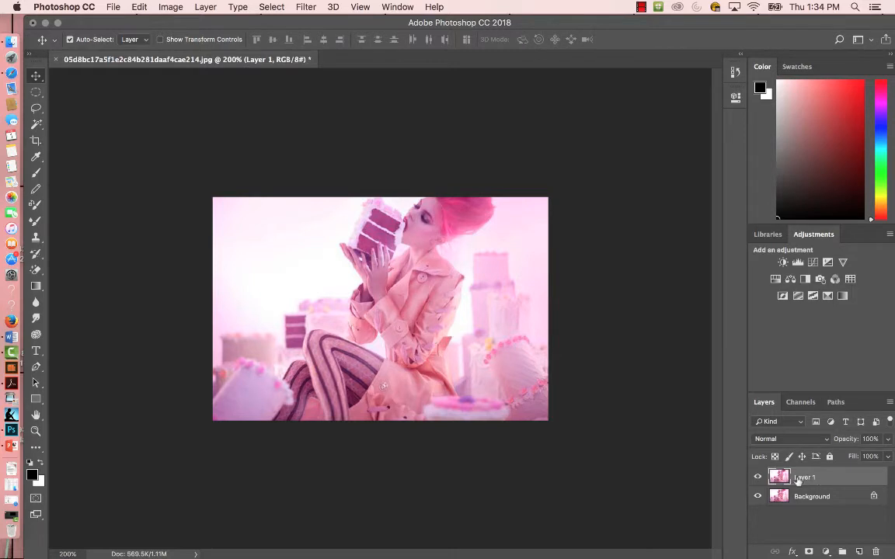
click(758, 497)
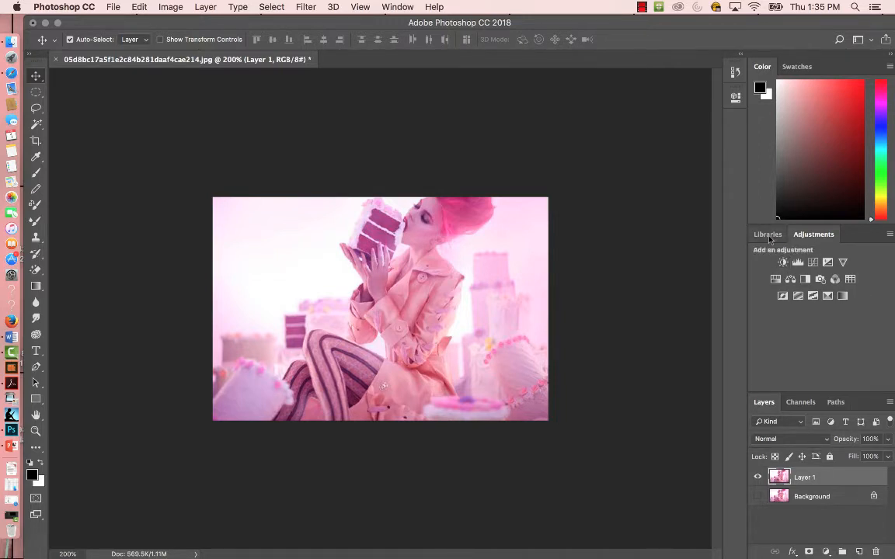
- Add a Brightness/Contrast adjustment layer above Layer 1 with brightness at about 68 and contrast at about -17
click(768, 235)
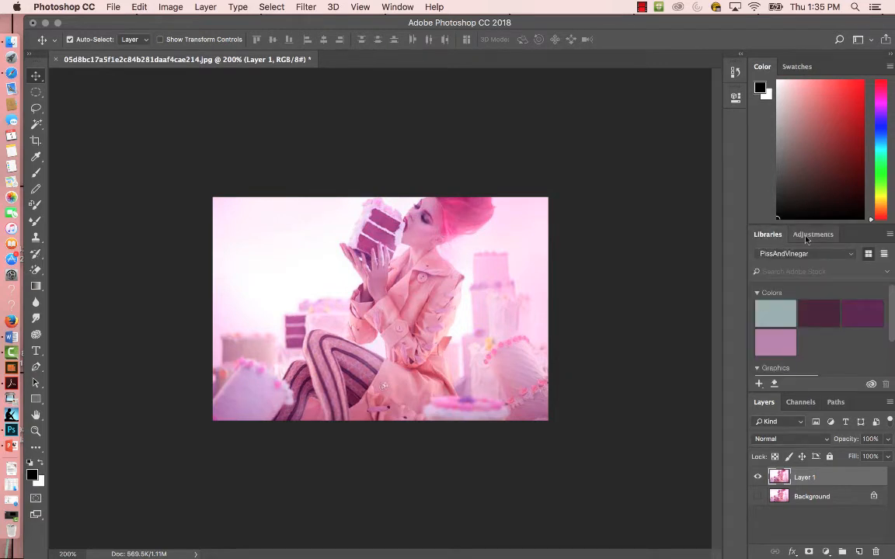
click(806, 238)
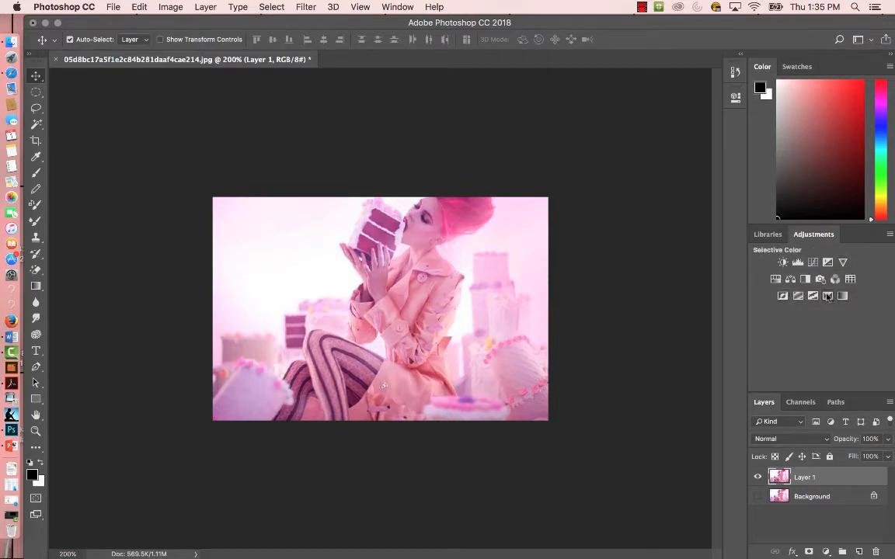
click(783, 263)
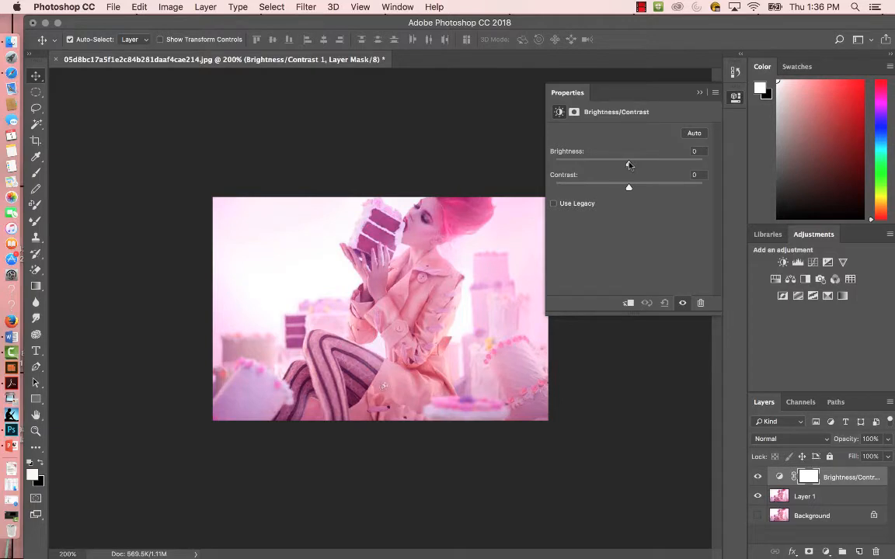
drag(630, 164, 657, 165)
drag(658, 166, 594, 185)
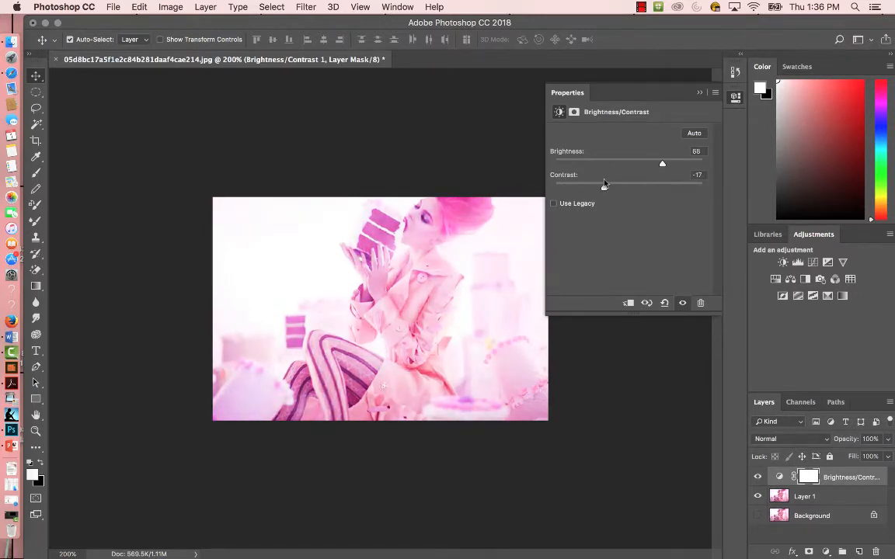
click(699, 94)
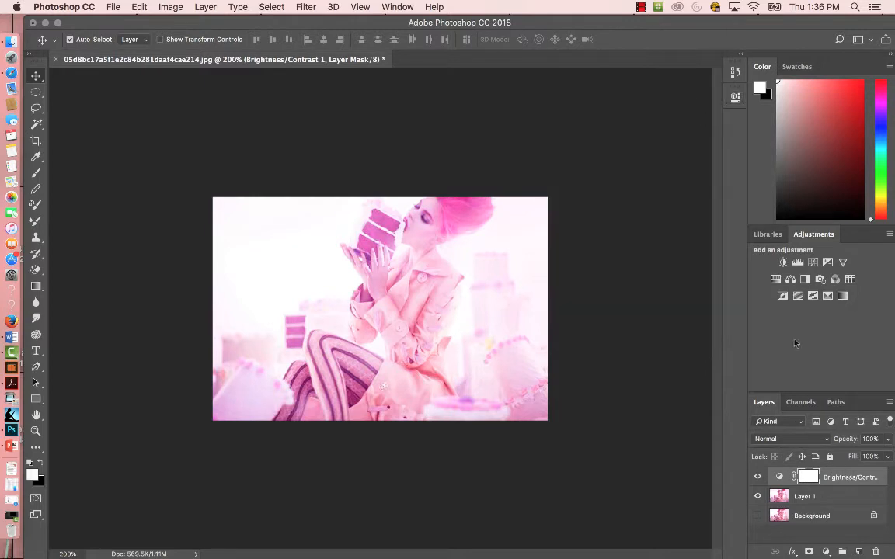
- Add a Hue/Saturation adjustment layer with hue +45, saturation +24 and lightness -11
click(776, 279)
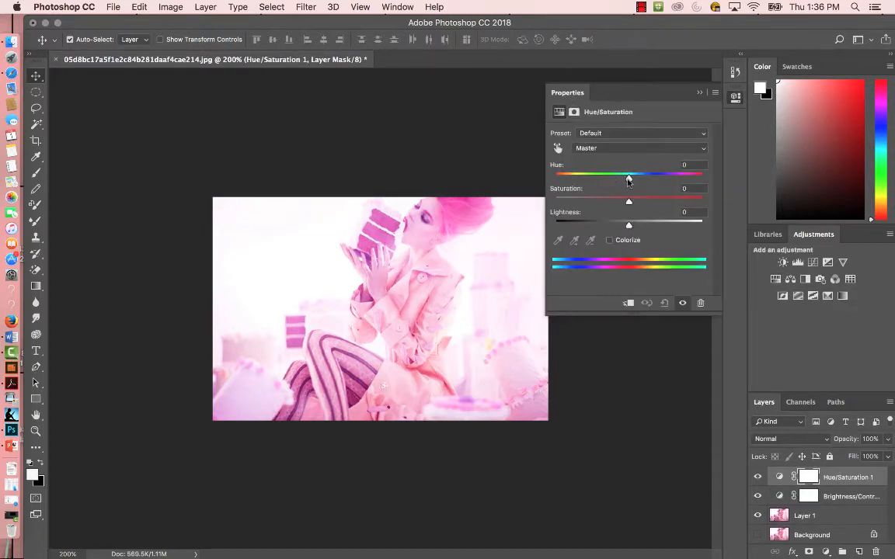
drag(629, 179, 621, 228)
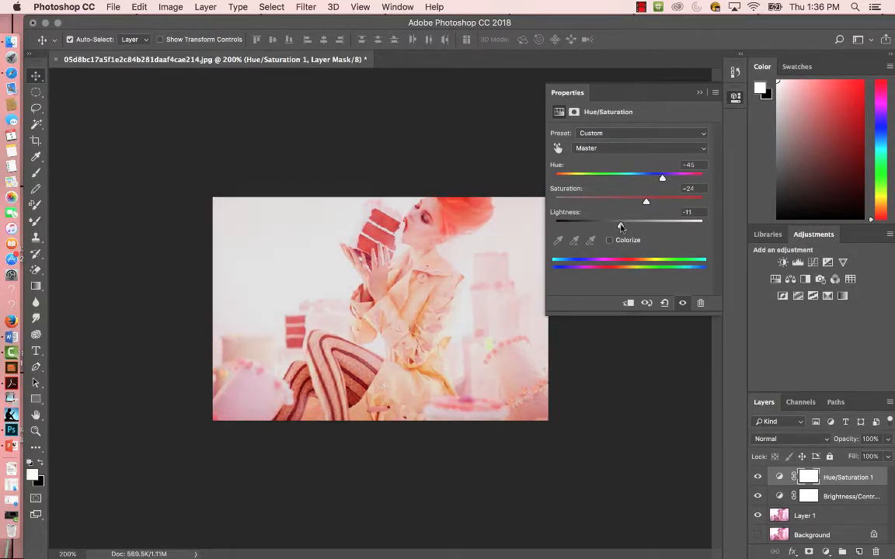
click(700, 93)
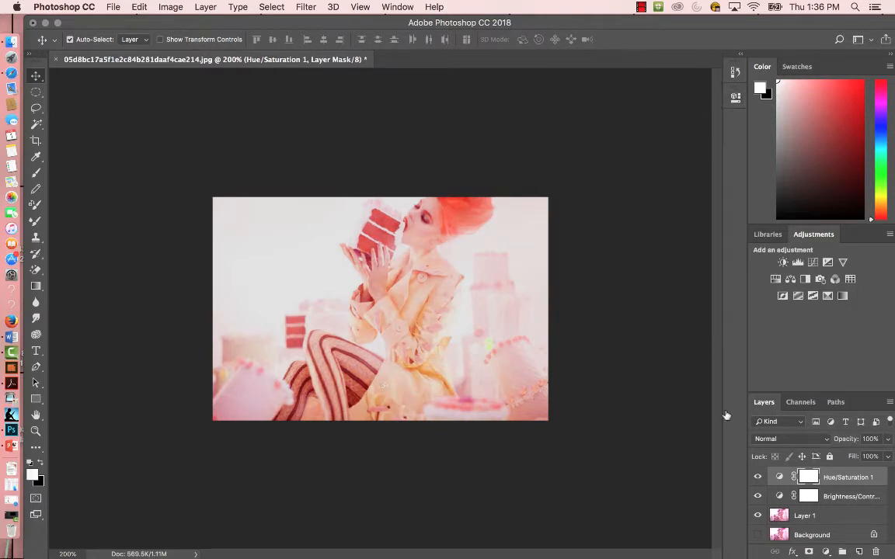
- Compare the photo with and without the Brightness/Contrast adjustment, and delete that adjustment layer
click(757, 497)
click(758, 498)
click(758, 497)
click(759, 497)
click(758, 498)
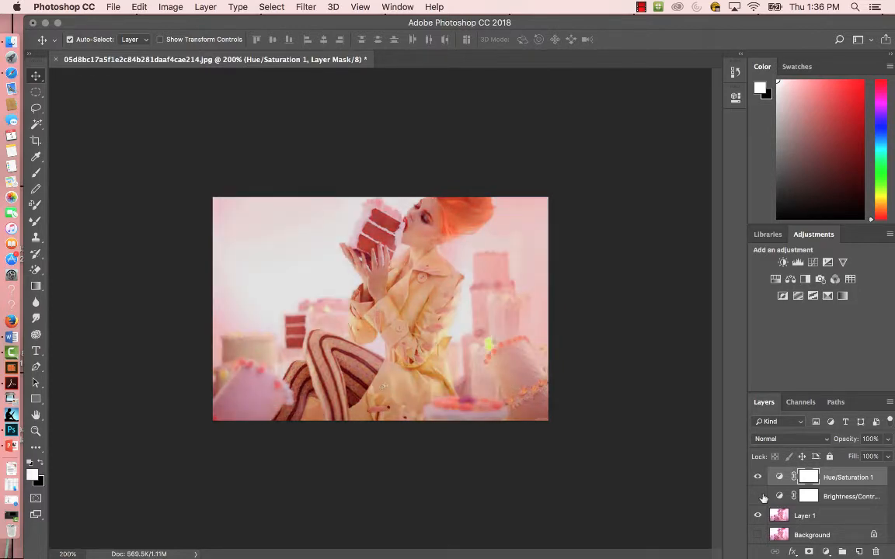
click(862, 497)
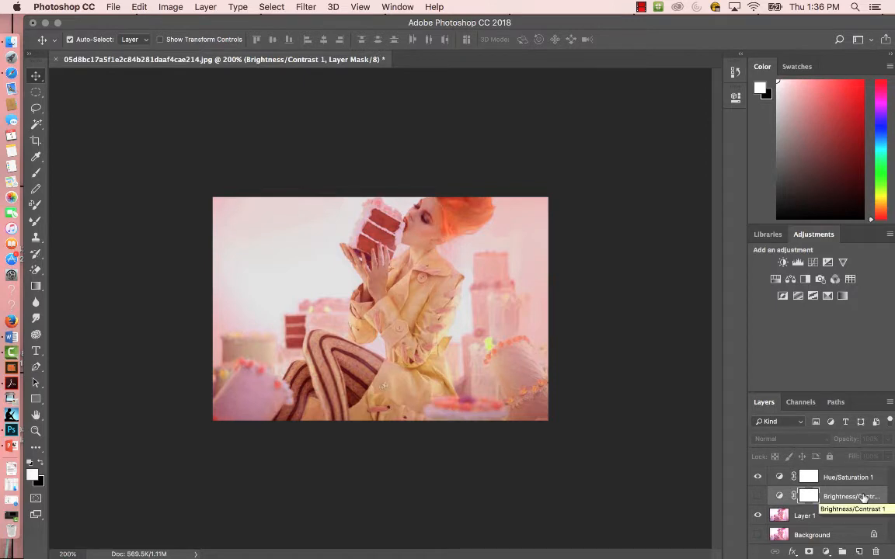
key(BackSpace)
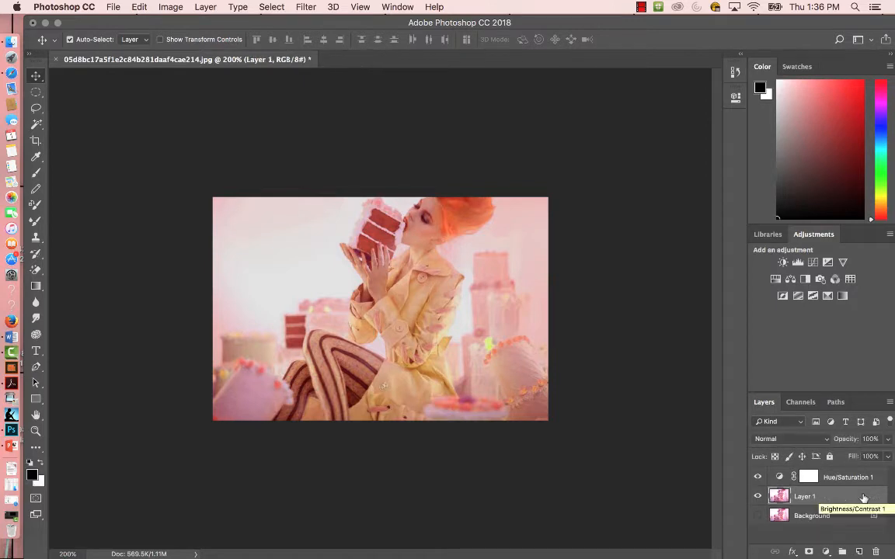
- Add a Curves adjustment layer directly above Layer 1 and pull the middle of its red channel curve downward
click(813, 263)
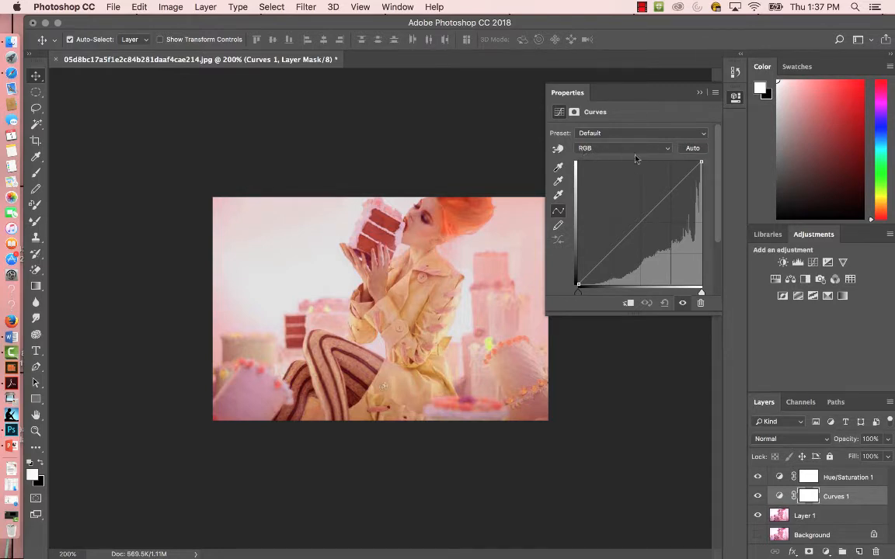
click(666, 149)
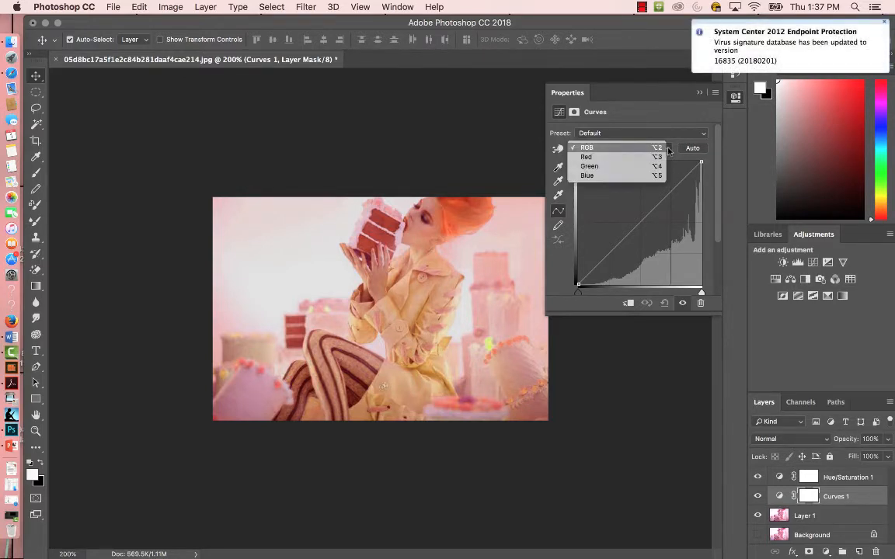
click(623, 156)
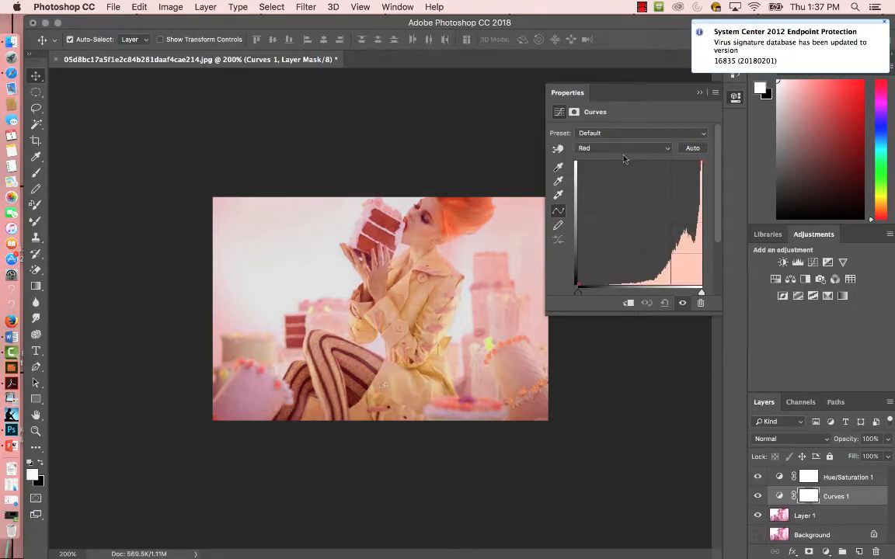
click(640, 224)
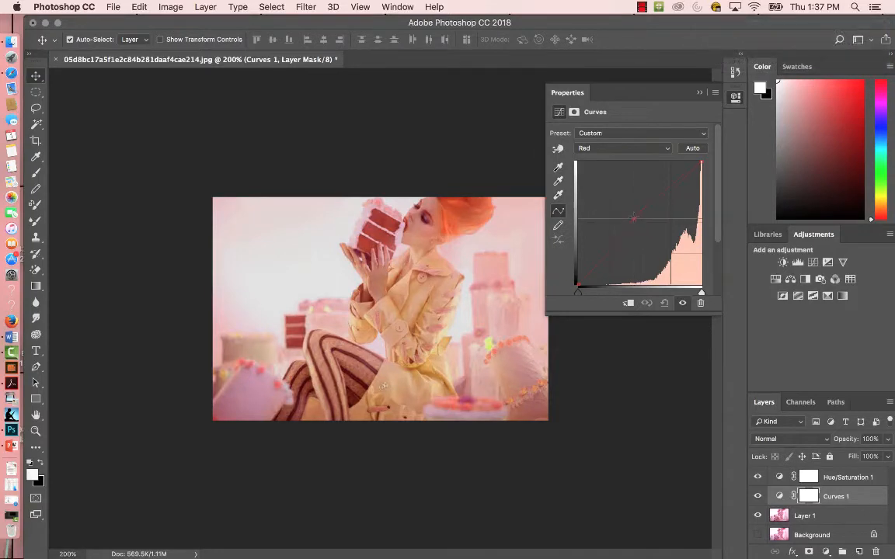
drag(640, 224, 658, 246)
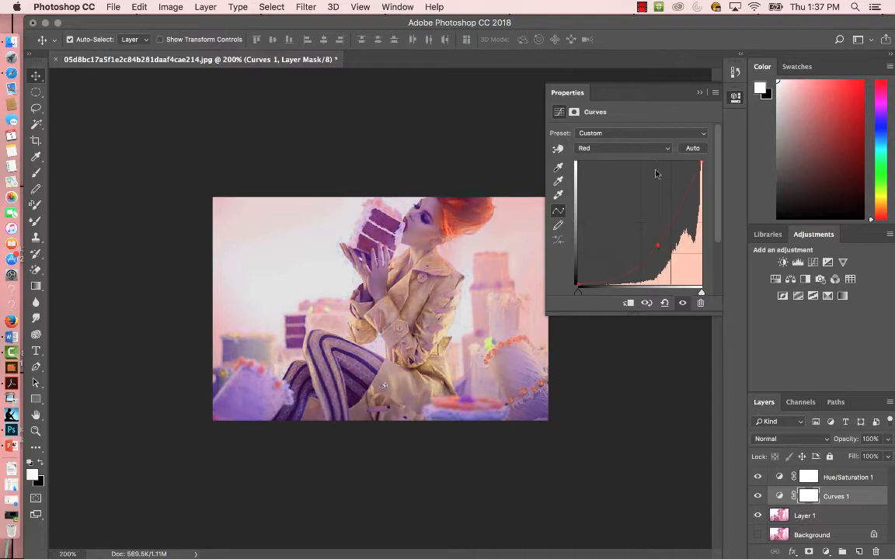
- Reshape the blue channel curve of the Curves adjustment, and apply its automatic correction
click(665, 148)
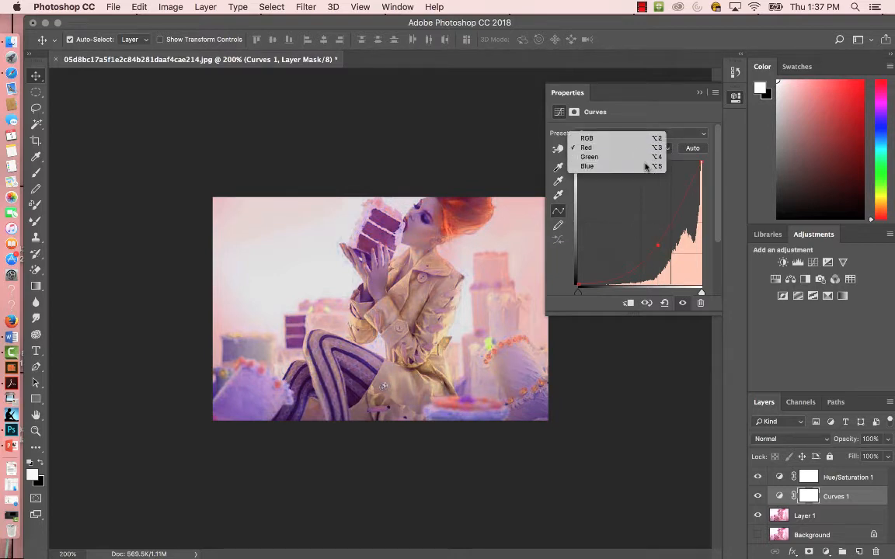
click(646, 166)
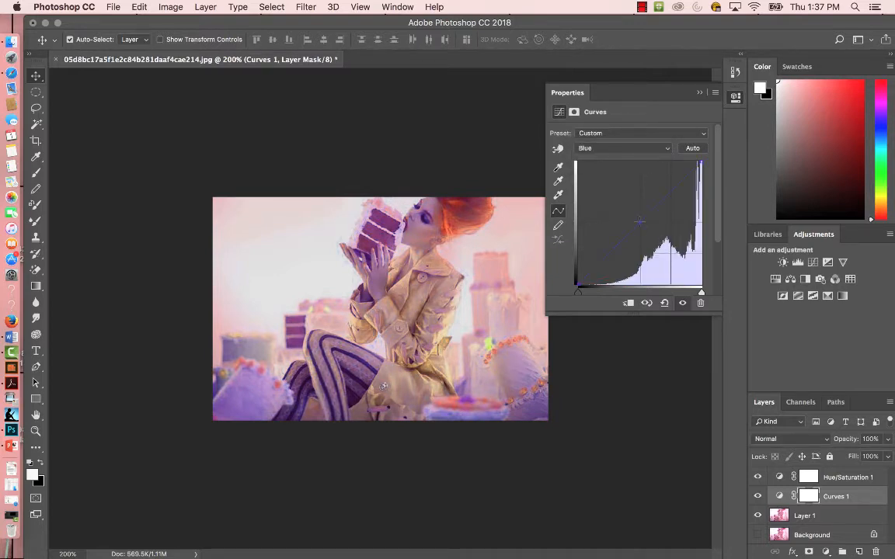
drag(640, 222, 618, 245)
click(693, 149)
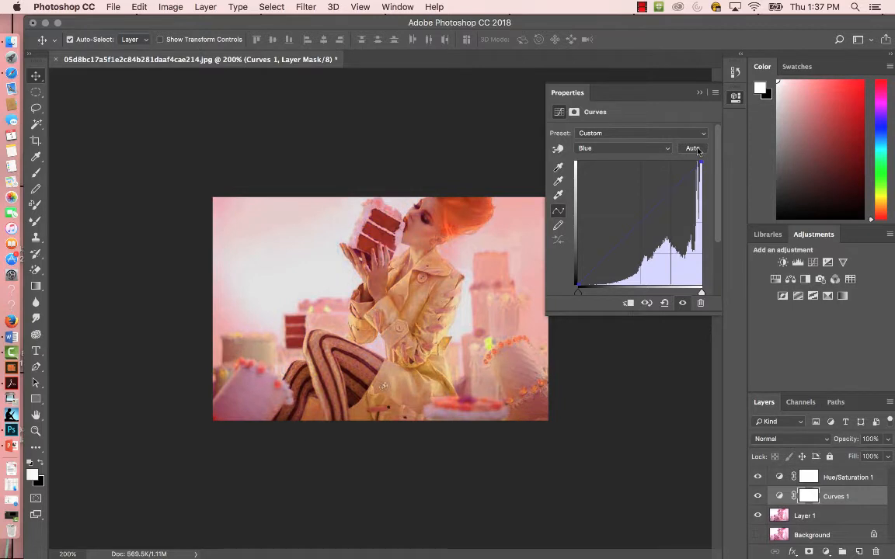
- Compare the photo with the Curves layer hidden and shown, and lower the upper part of its blue curve slightly
click(758, 497)
click(759, 496)
click(758, 496)
click(758, 496)
drag(629, 200, 665, 200)
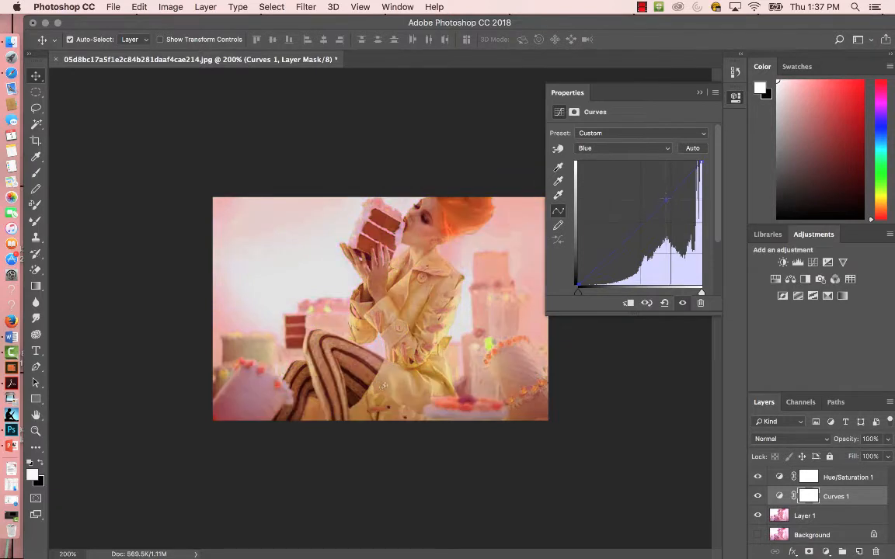
- Reshape the red channel of the Curves adjustment by moving its middle point down toward the shadows, and deselect all layers
click(666, 148)
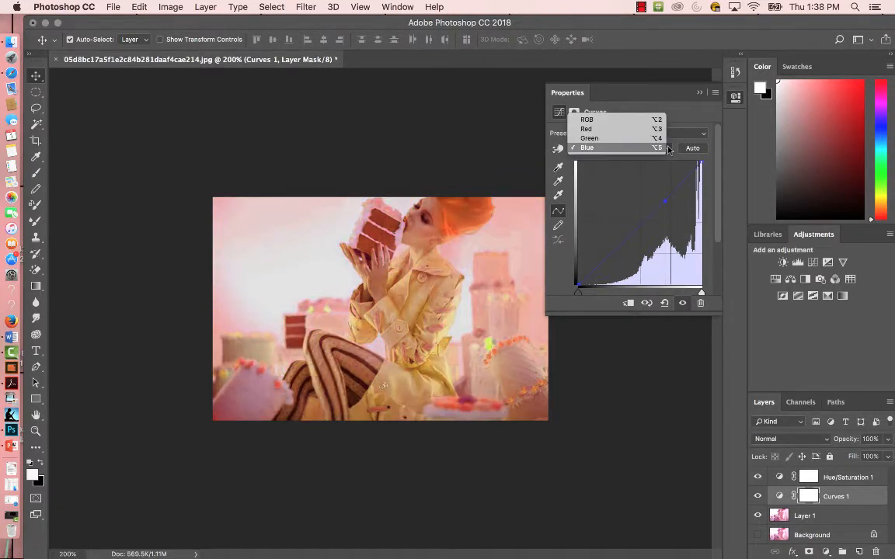
click(653, 128)
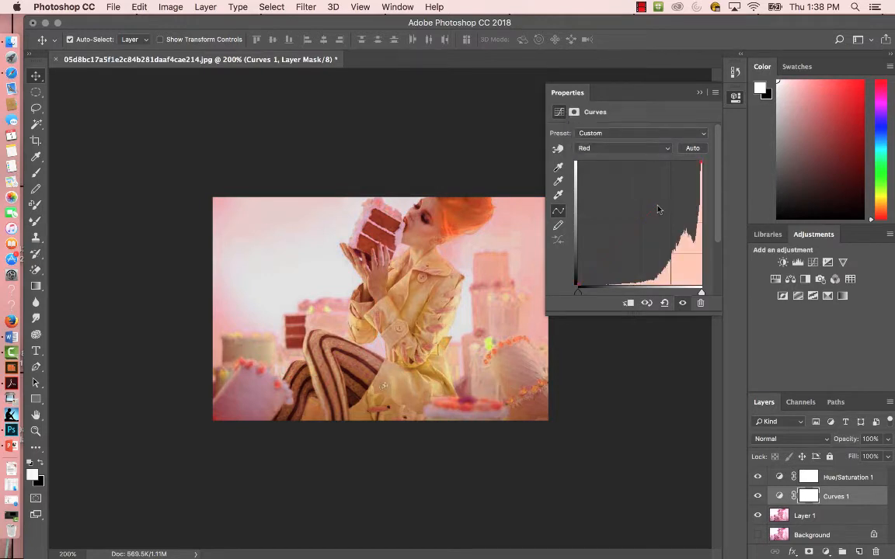
drag(636, 226, 601, 261)
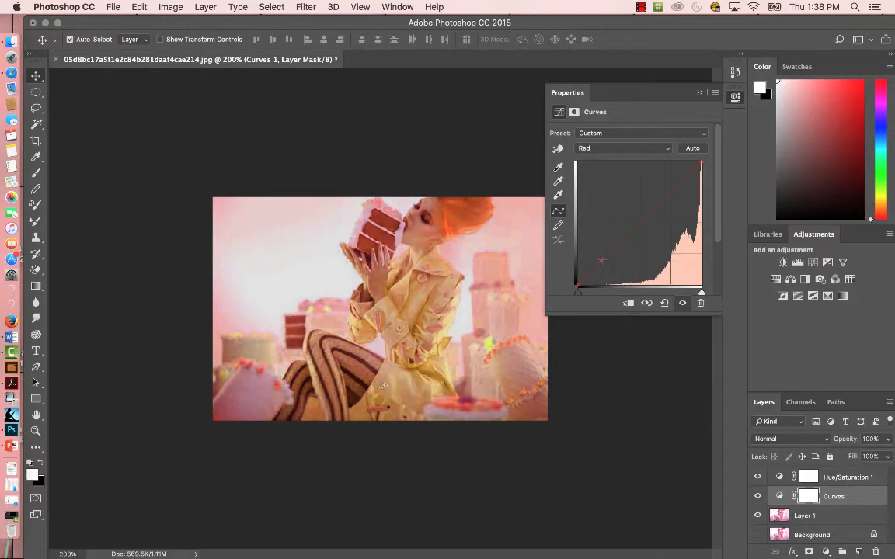
click(701, 96)
key(alt+super+a)
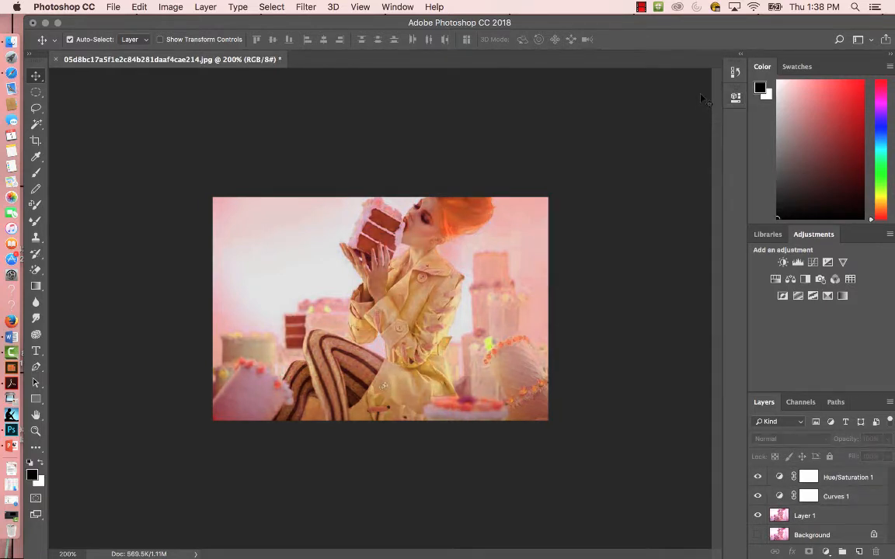
- Compare the photo with the Hue/Saturation and Curves adjustment layers hidden one by one and shown again
click(759, 478)
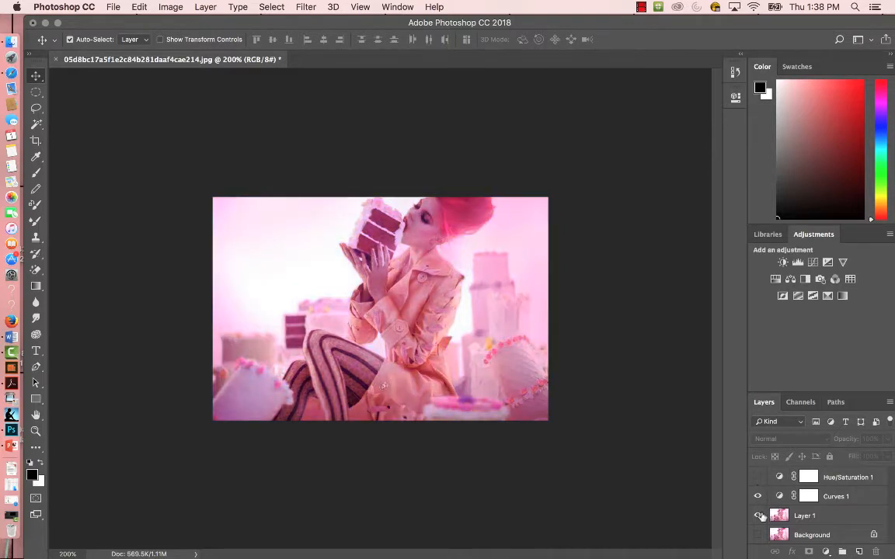
click(758, 496)
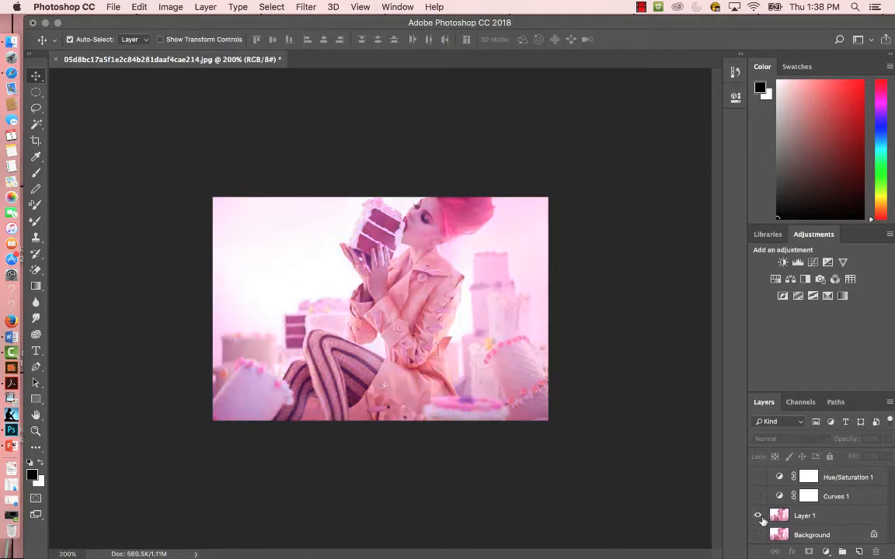
click(759, 497)
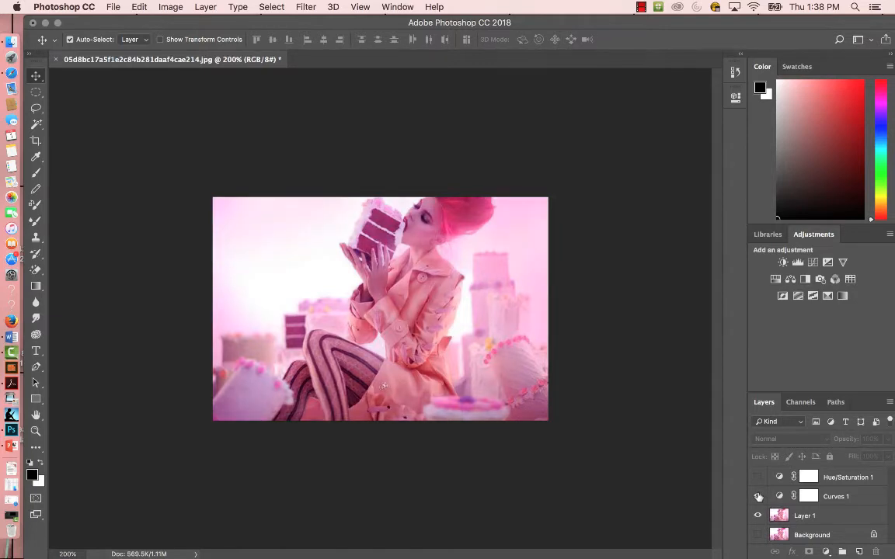
click(759, 478)
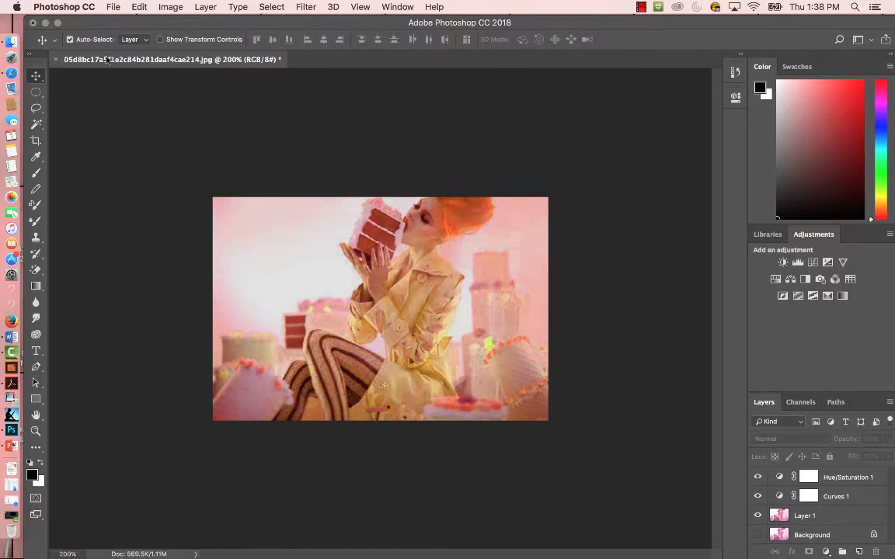
- Export the recoloured photo to the Desktop as a 100% quality JPG named "layer adjustment 1"
click(112, 7)
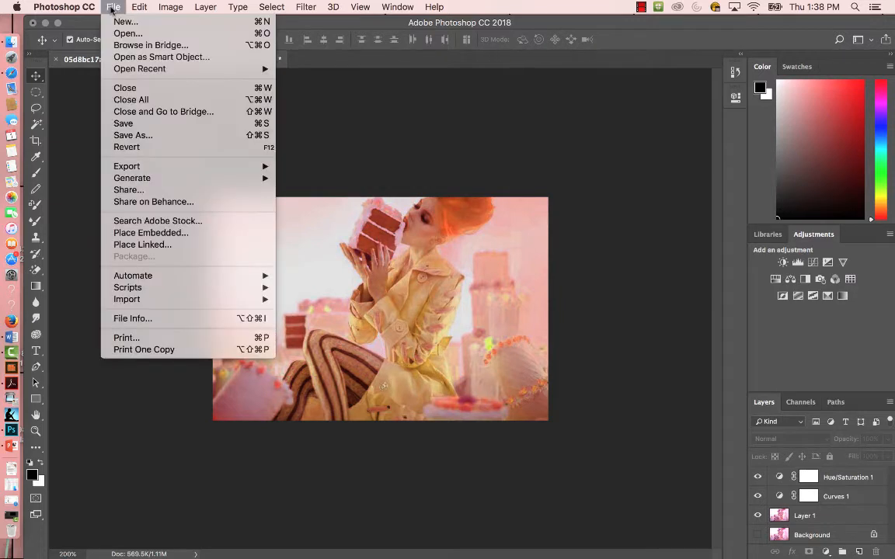
mouse_move(141, 168)
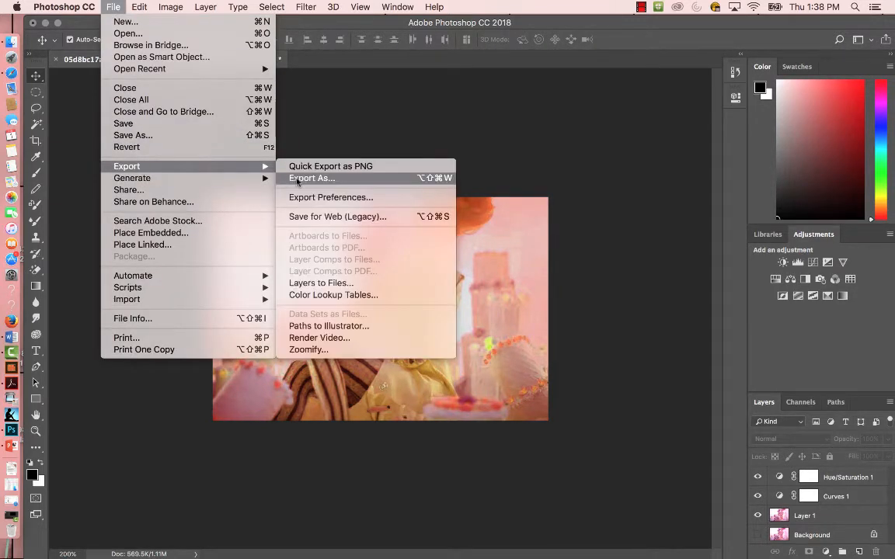
click(299, 178)
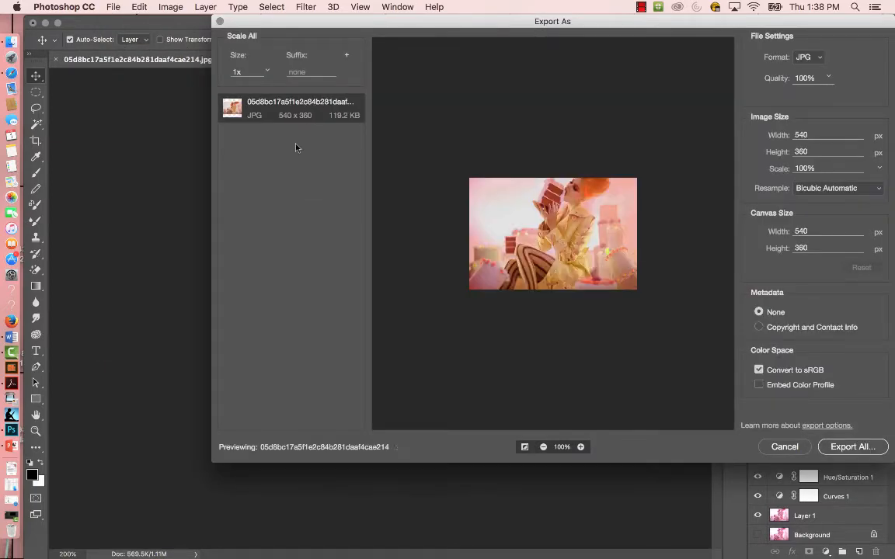
drag(416, 20, 365, 30)
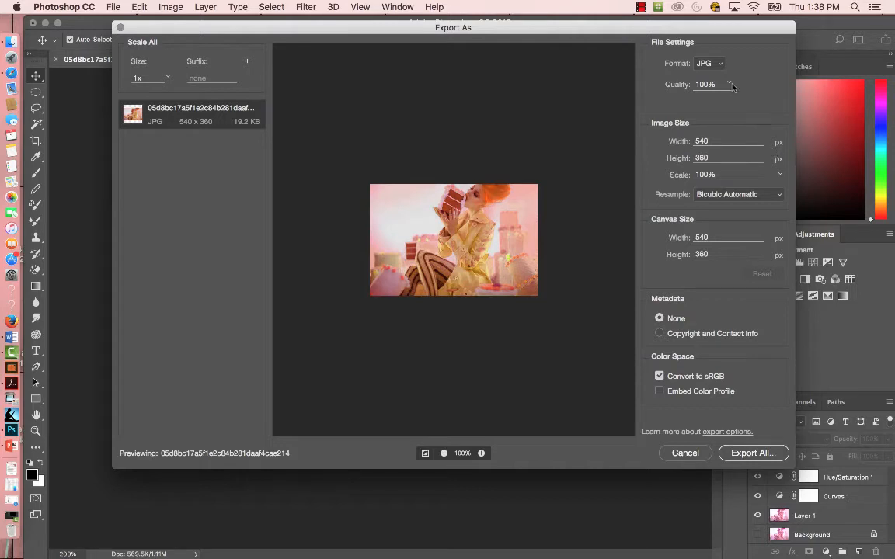
click(752, 453)
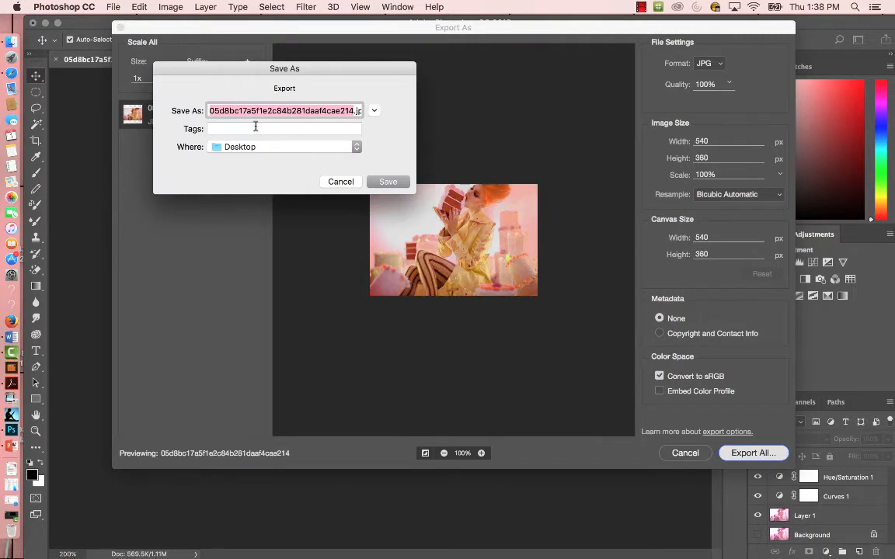
text(layer adjus)
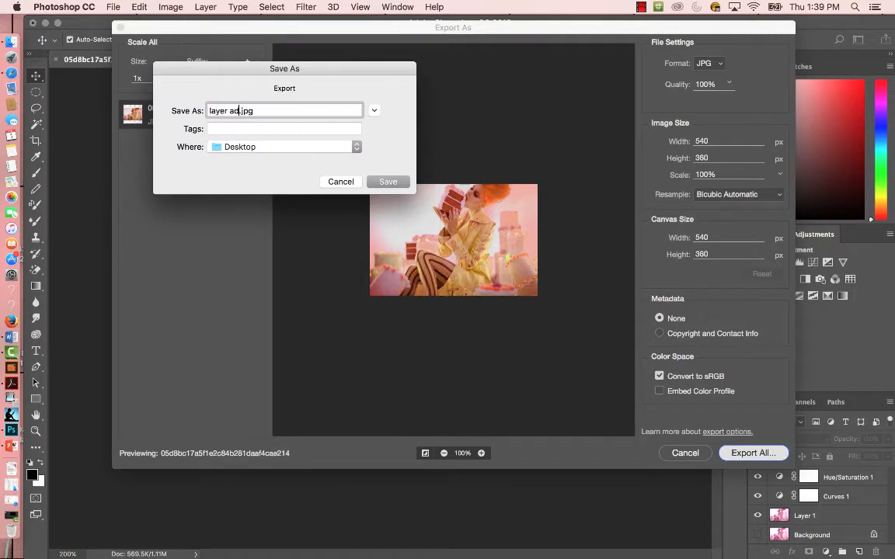
text(tment 1)
click(398, 184)
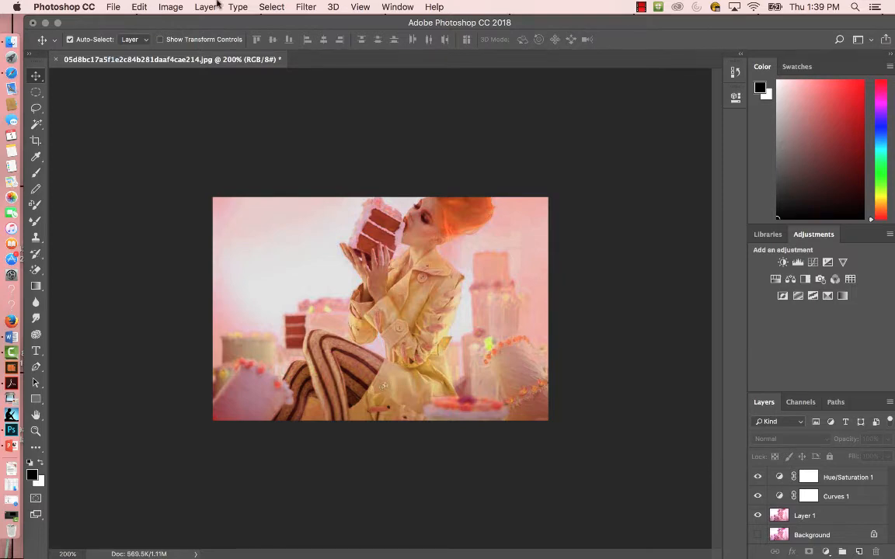
- View the exported layer adjustment 1.jpg from the Desktop in Preview, close it and return to Photoshop
click(44, 23)
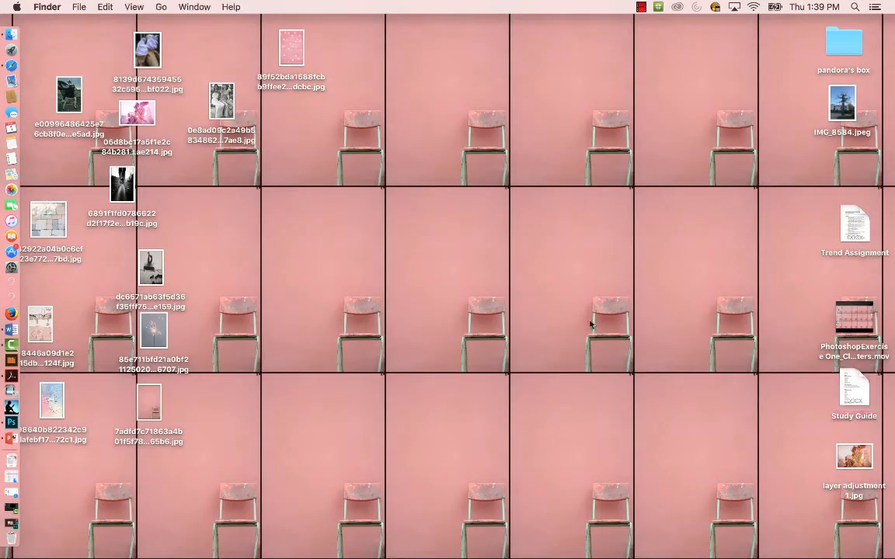
click(855, 459)
double_click(856, 458)
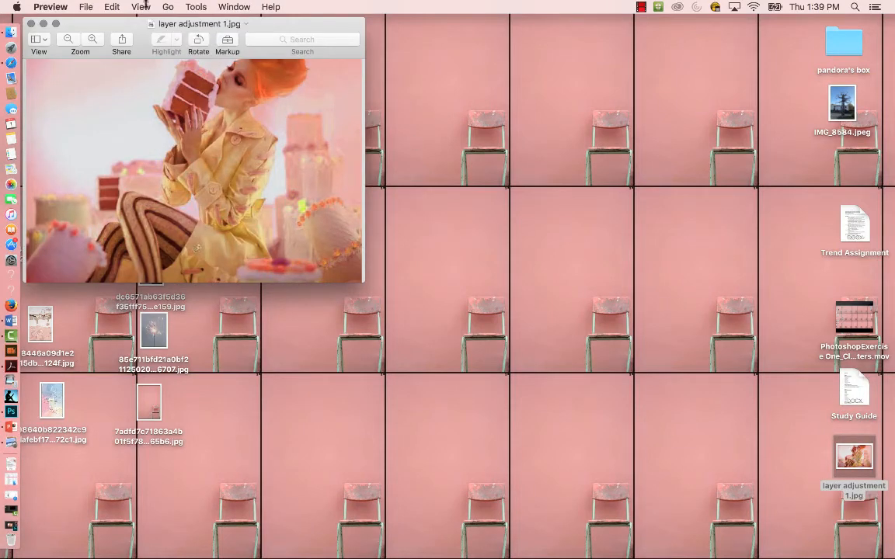
click(31, 24)
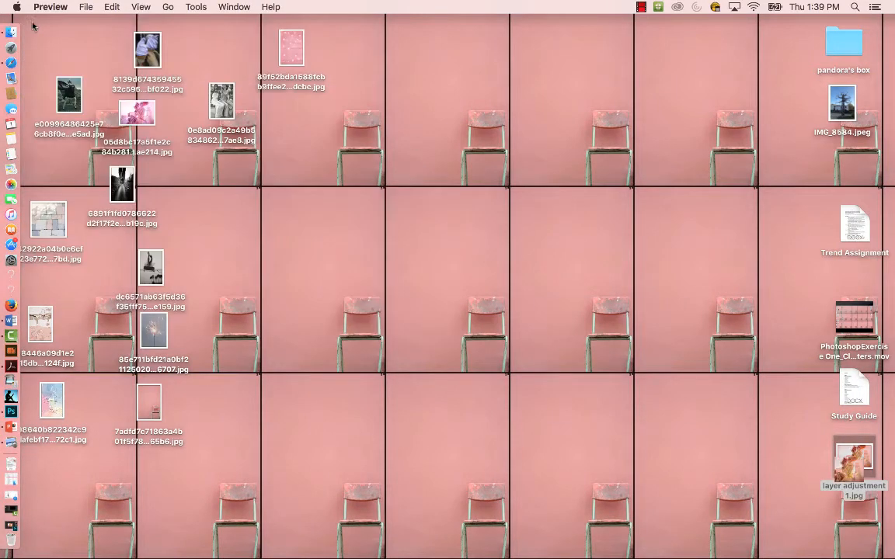
click(11, 412)
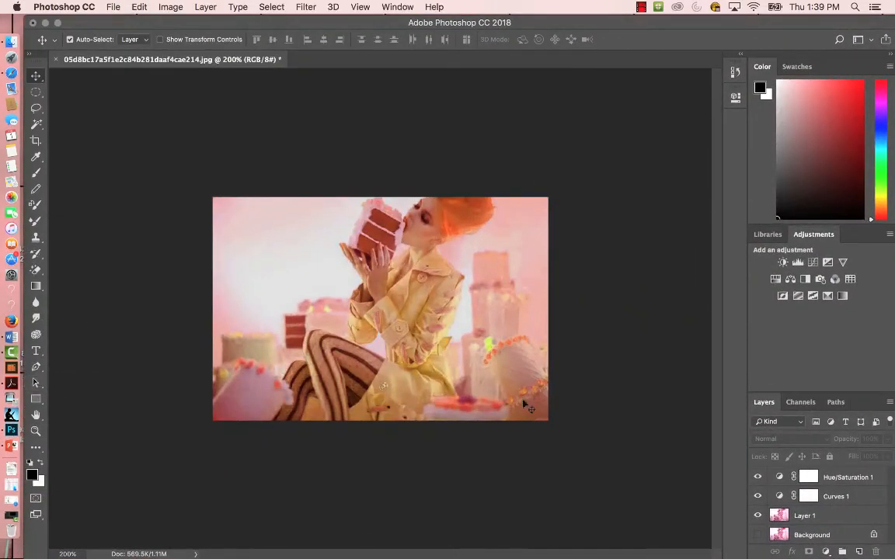
- Hide both the Curves and Hue/Saturation layers to see the original colours, and show them again
click(759, 496)
click(759, 477)
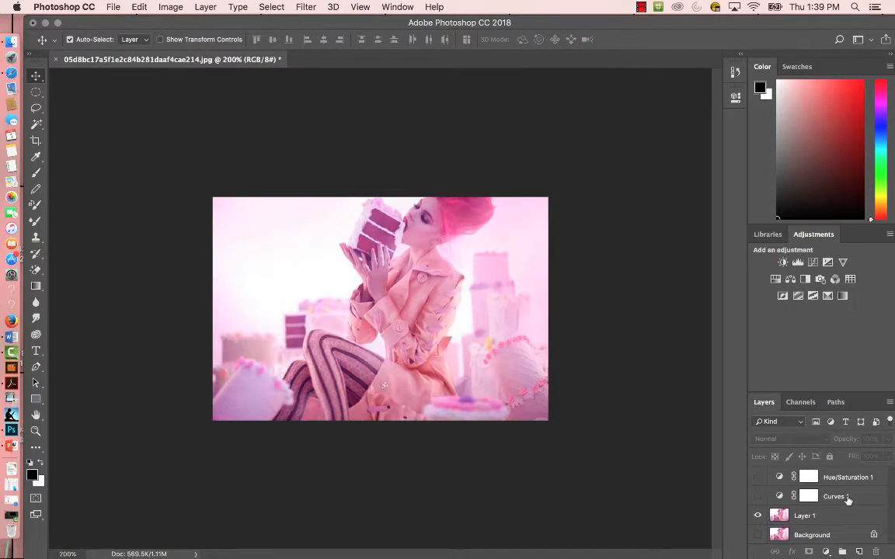
click(759, 496)
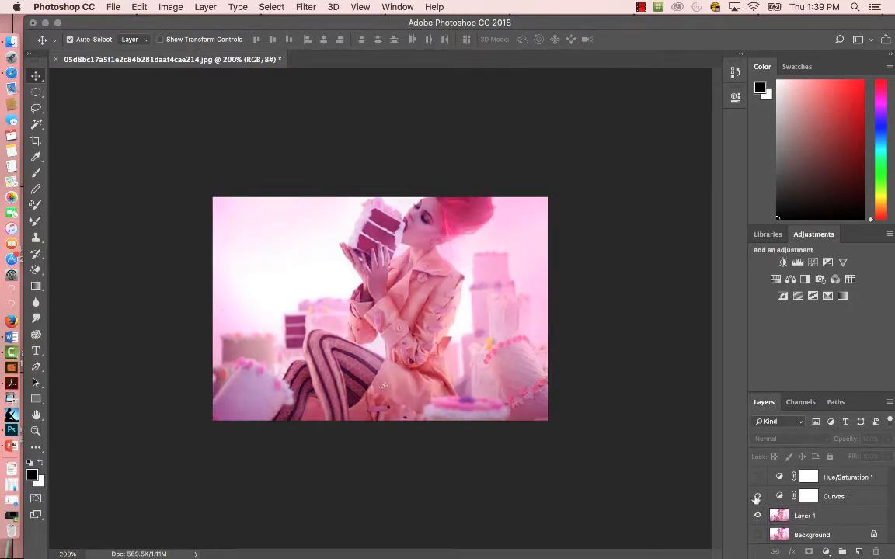
click(758, 477)
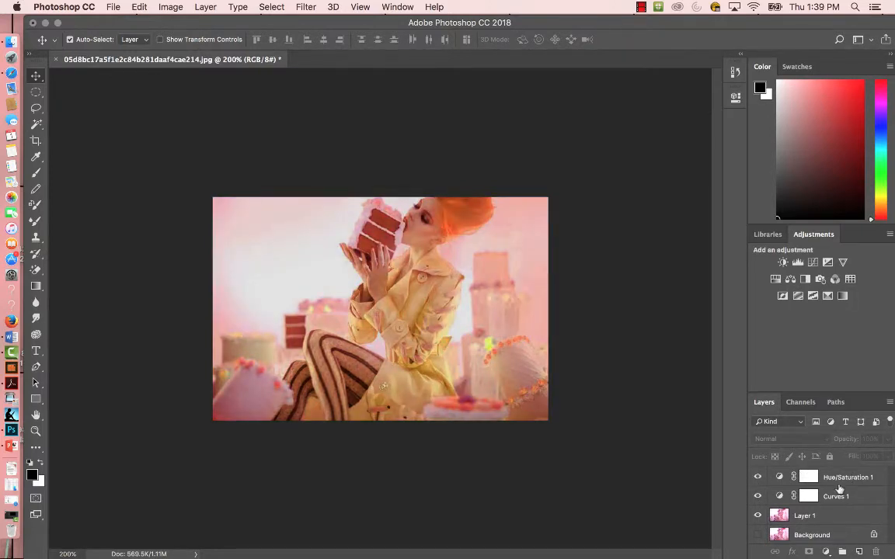
- Delete the Hue/Saturation and Curves adjustment layers together, leaving only Layer 1 and the Background
click(853, 479)
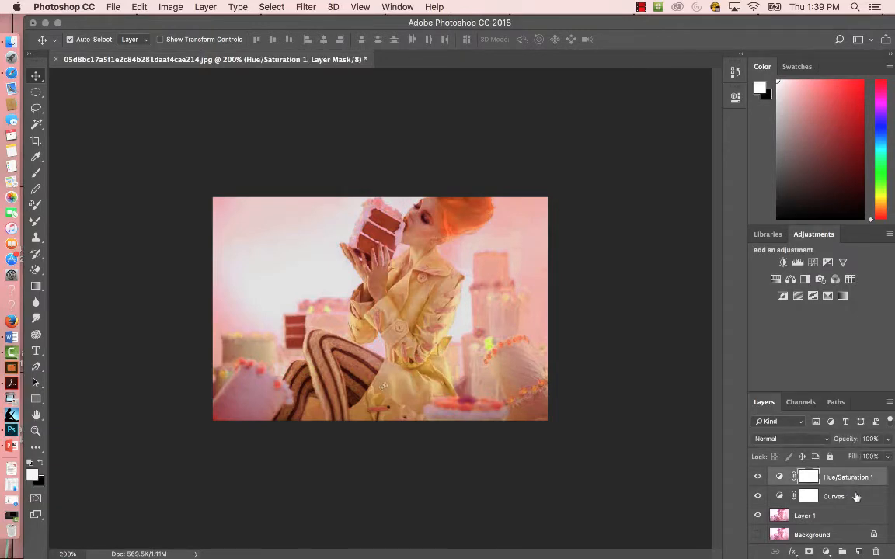
shift+click(863, 497)
key(BackSpace)
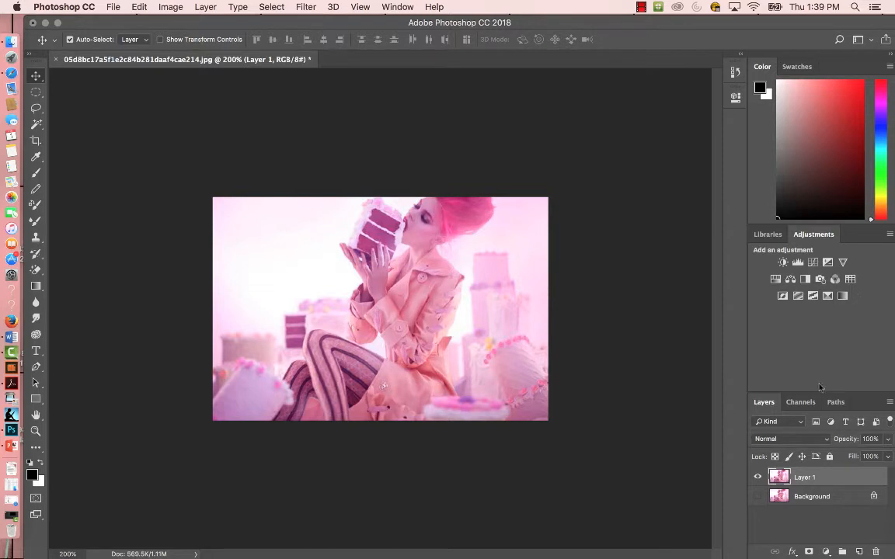
- Add an Exposure adjustment layer above Layer 1 and raise its exposure to +2.02
click(828, 264)
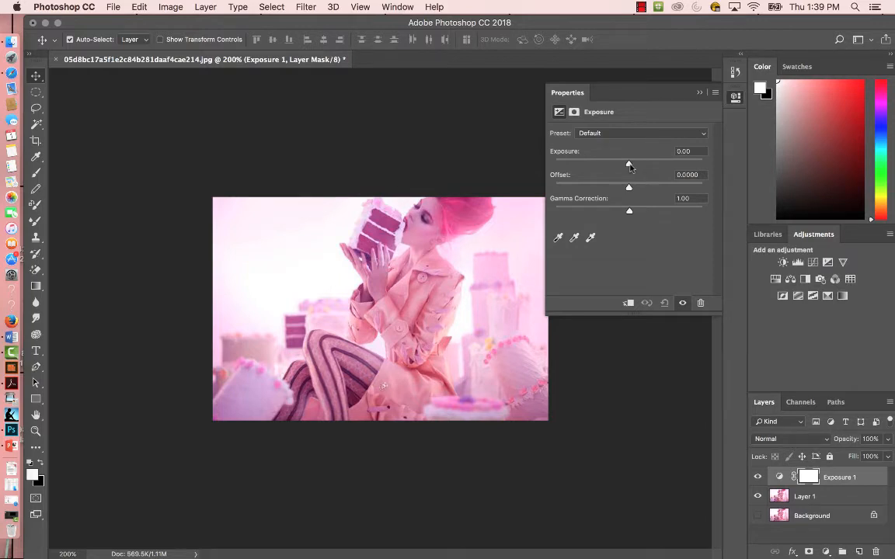
drag(630, 165, 652, 167)
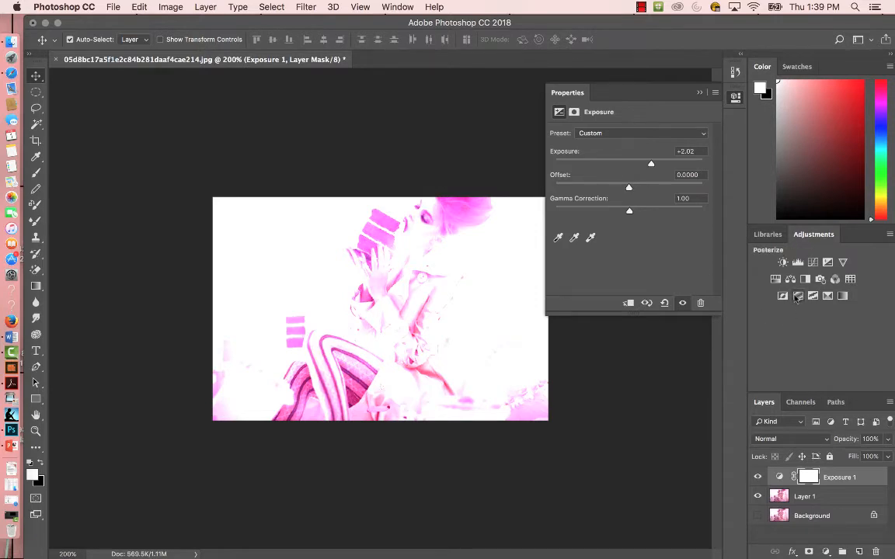
click(700, 93)
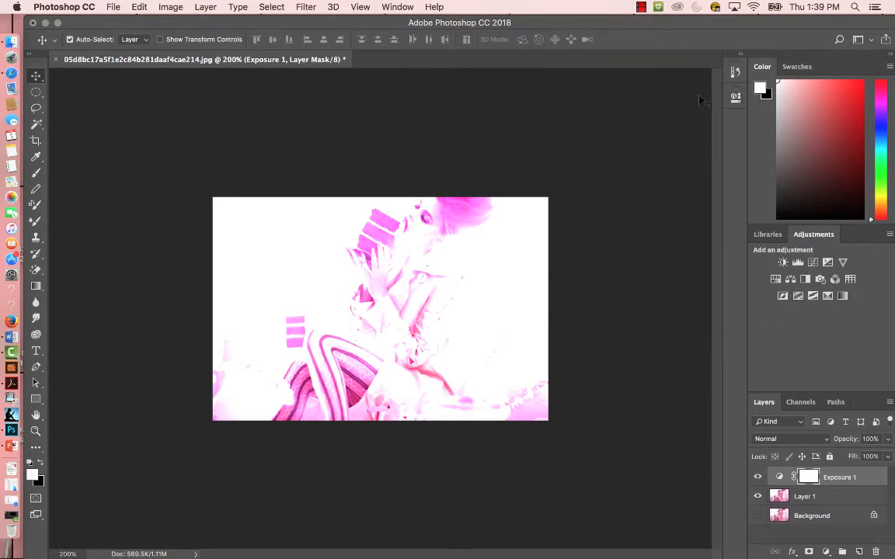
- Try a Threshold adjustment layer at level 221 with a feathered mask above the Exposure layer, and delete it
click(813, 296)
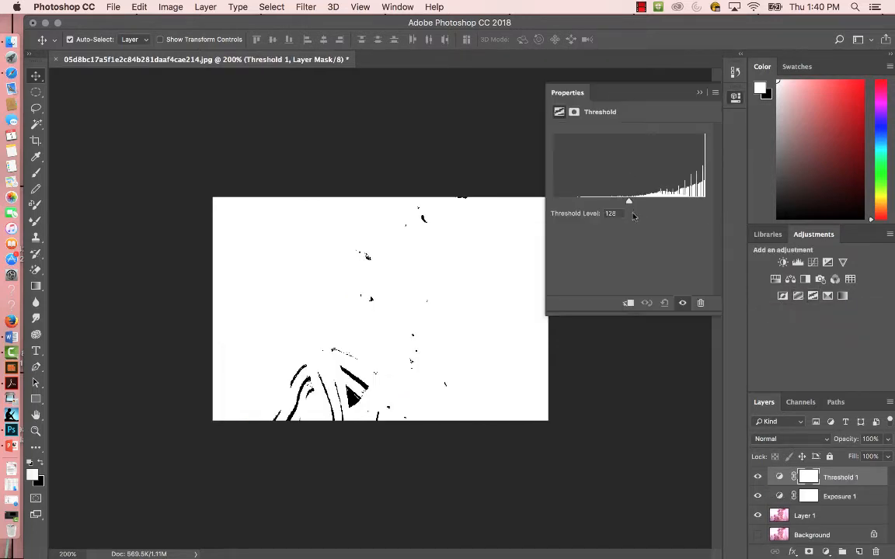
drag(629, 204, 684, 209)
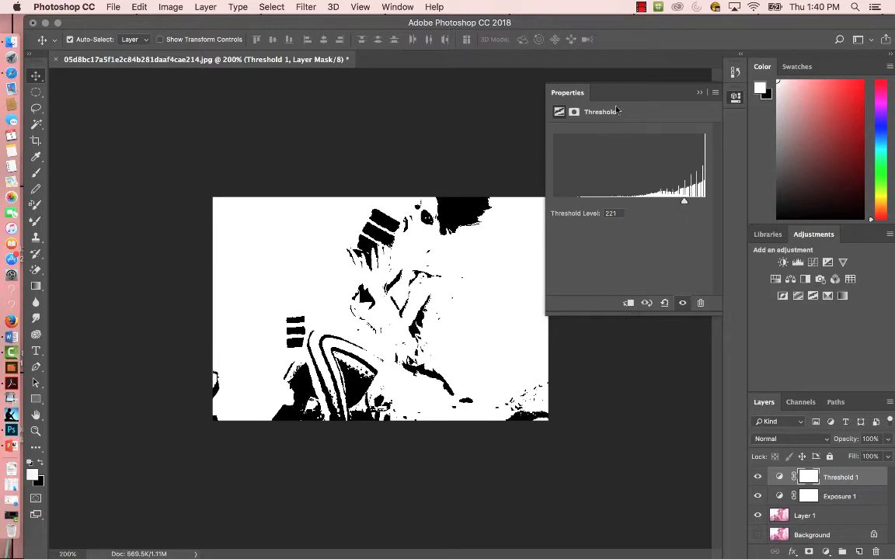
click(574, 112)
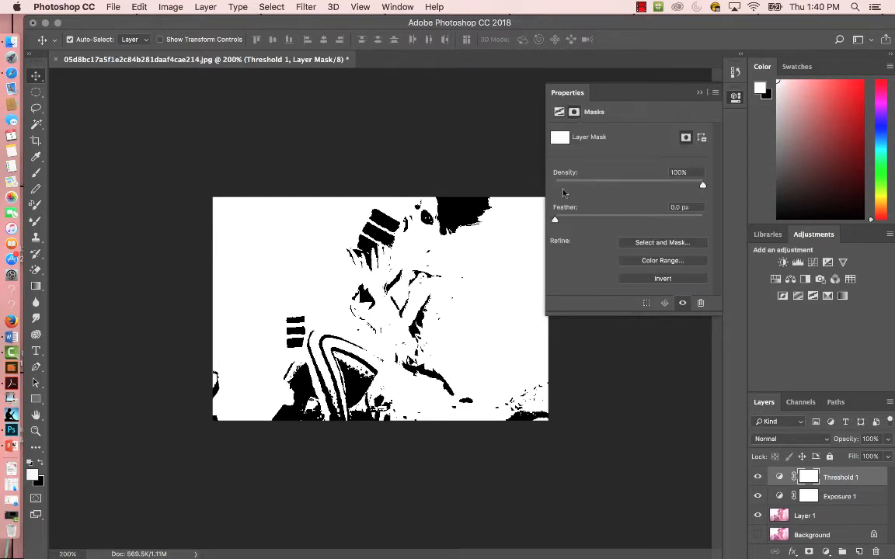
drag(555, 222, 598, 222)
click(559, 112)
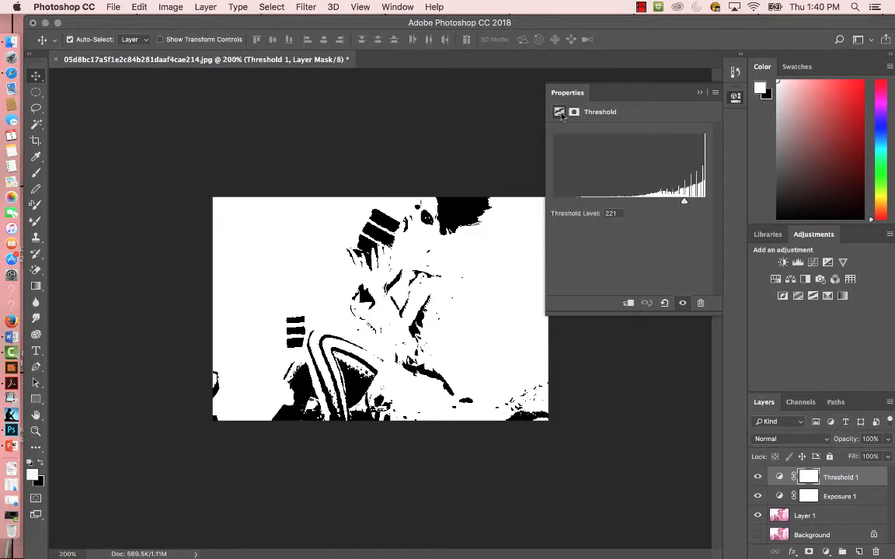
click(700, 92)
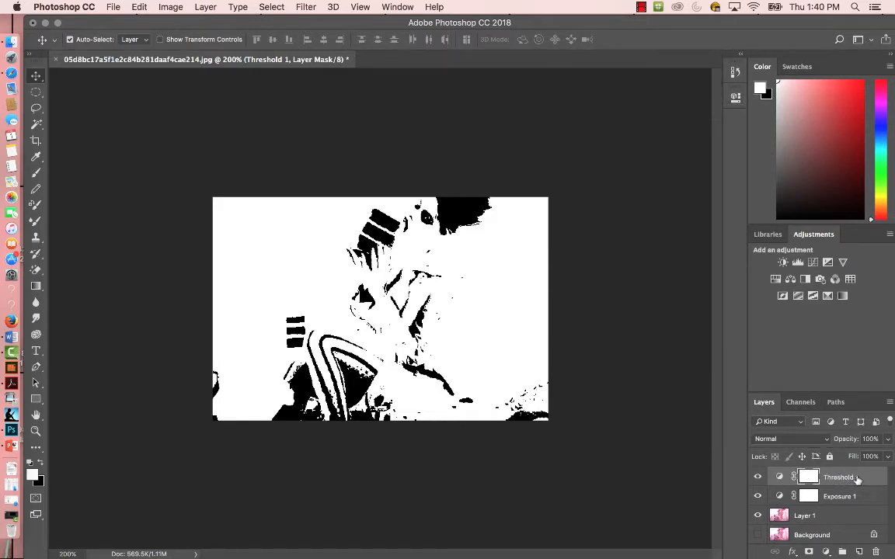
key(BackSpace)
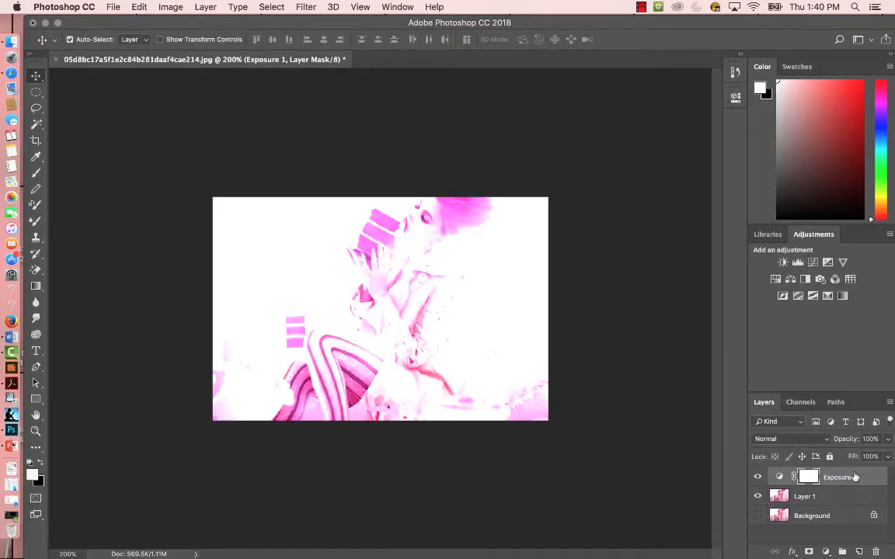
- Add a Vibrance adjustment layer above the Exposure layer and raise its vibrance to +92
click(843, 264)
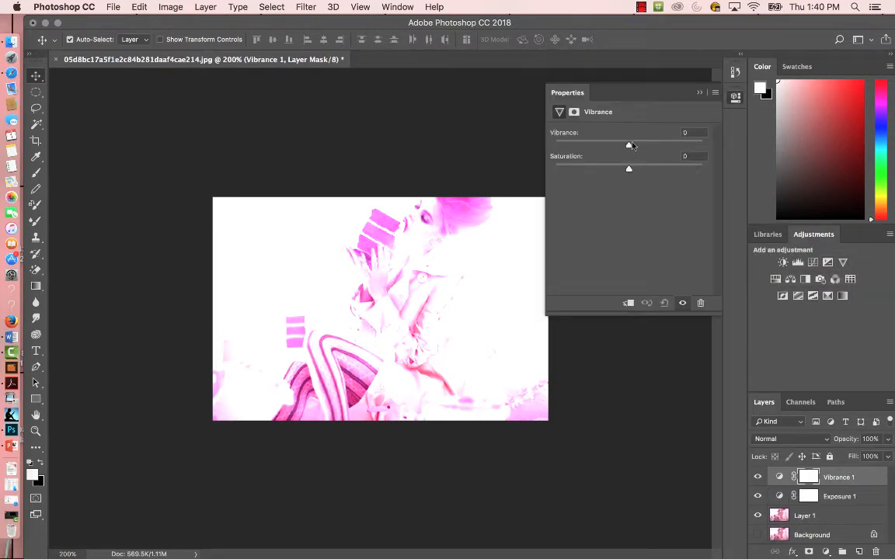
drag(629, 146, 703, 147)
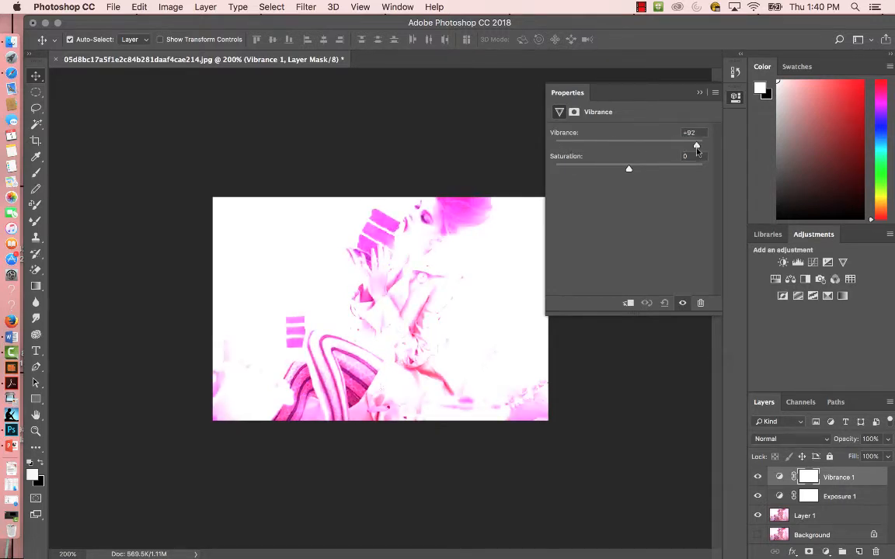
- Set the Vibrance layer to vibrance +100 and saturation -61, and add a Levels adjustment layer with default settings above it
drag(629, 170, 581, 172)
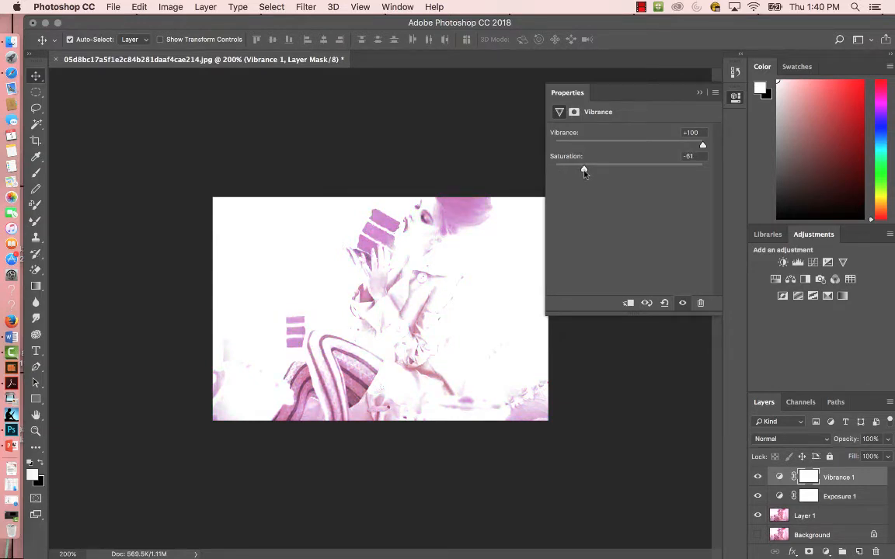
click(700, 93)
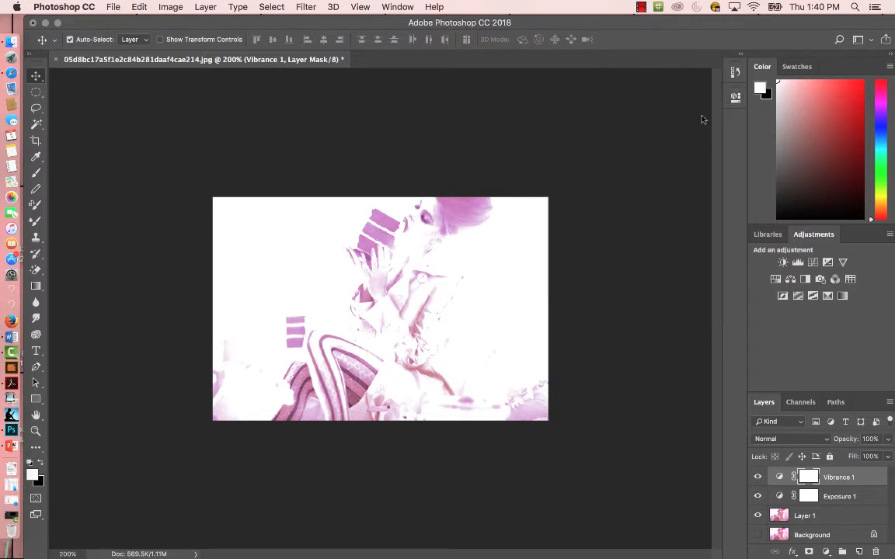
click(798, 264)
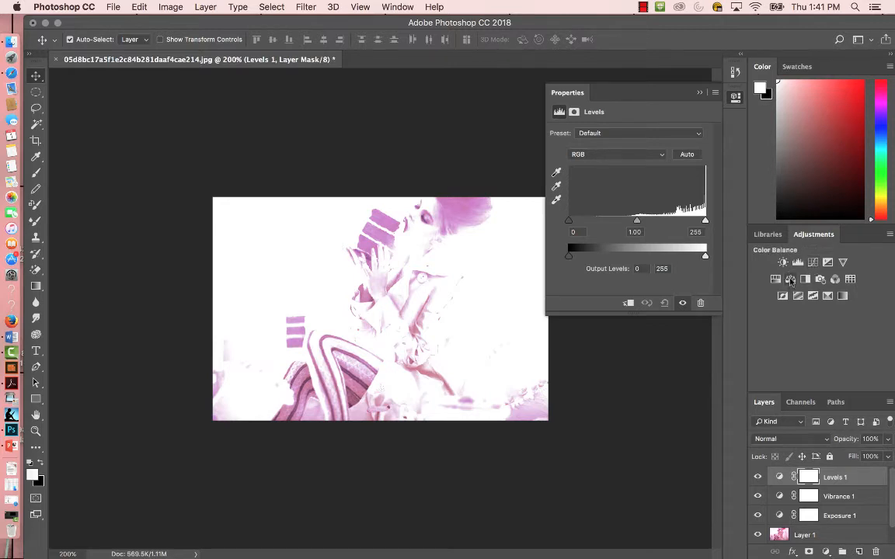
click(700, 94)
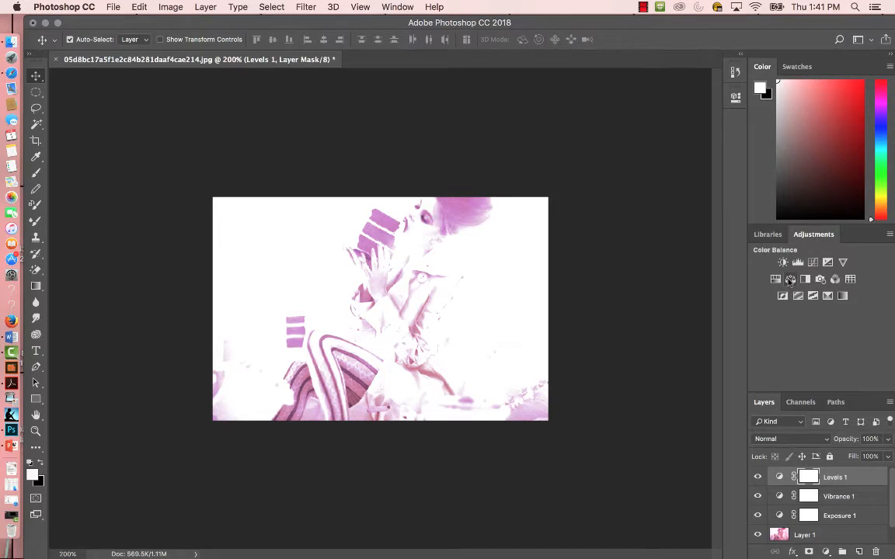
- Add a Hue/Saturation adjustment layer above the Levels layer with hue -34 and saturation +23
click(775, 279)
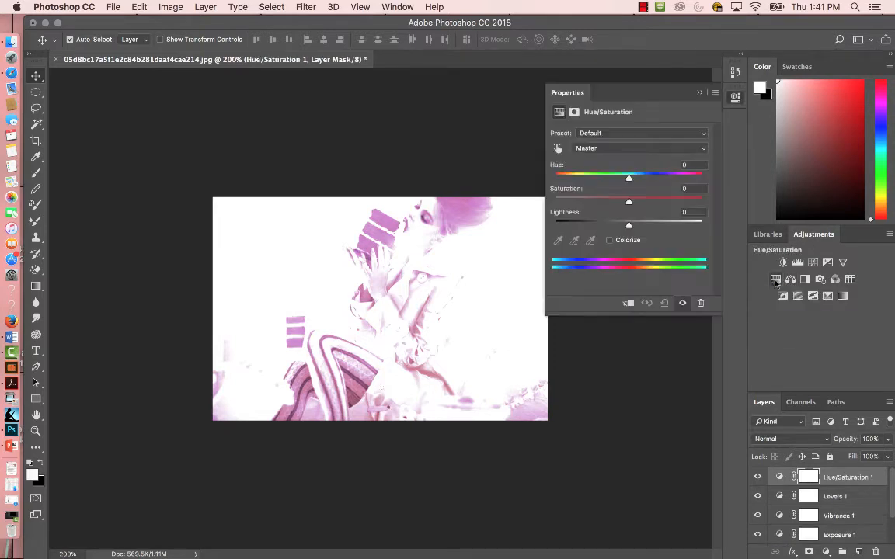
drag(629, 178, 646, 203)
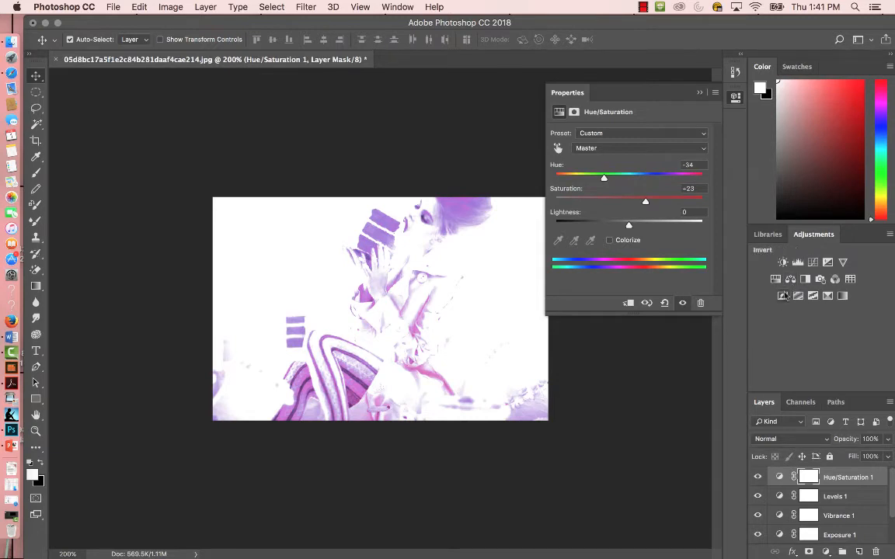
click(700, 94)
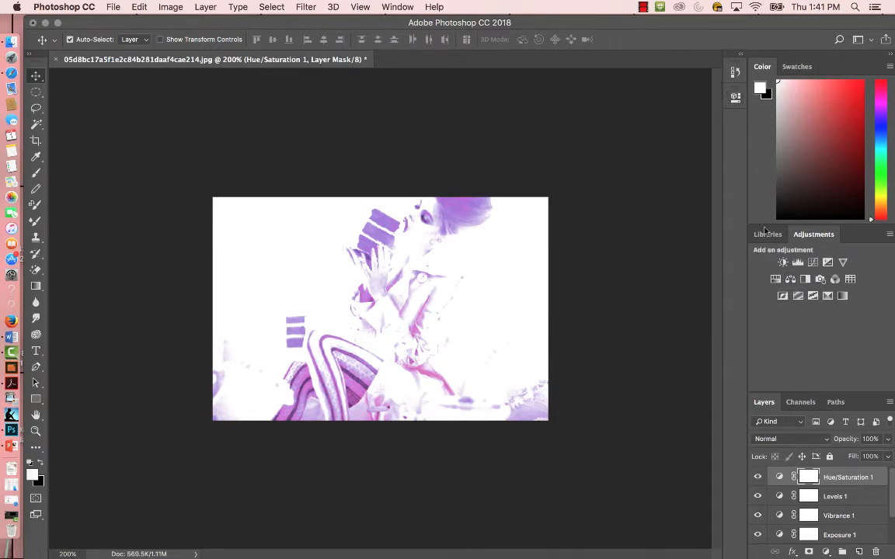
- Add a Color Balance adjustment layer with midtones at cyan-red +87, magenta-green +9 and yellow-blue -52
click(791, 280)
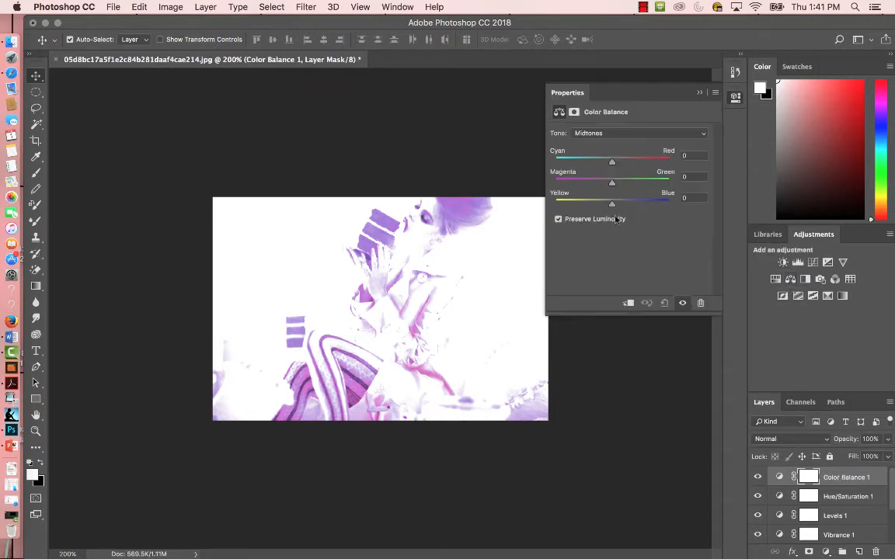
drag(612, 165, 662, 167)
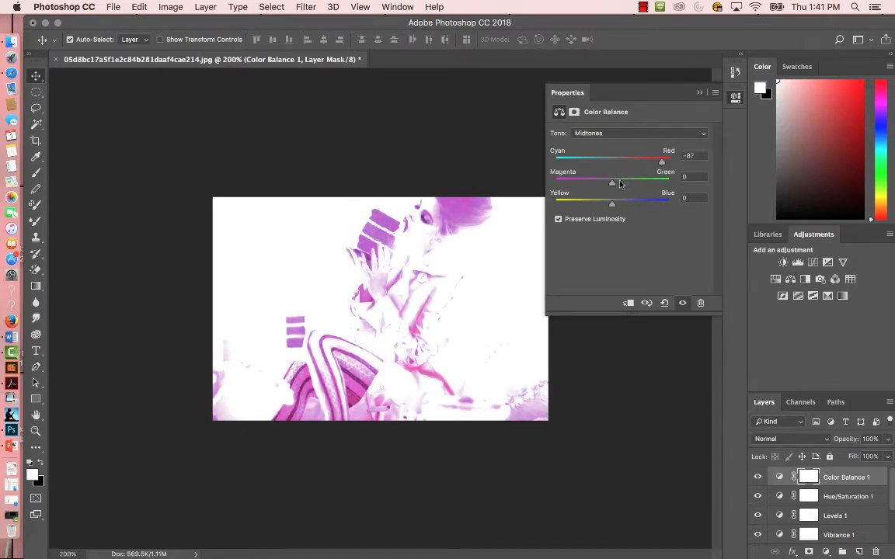
drag(612, 182, 582, 206)
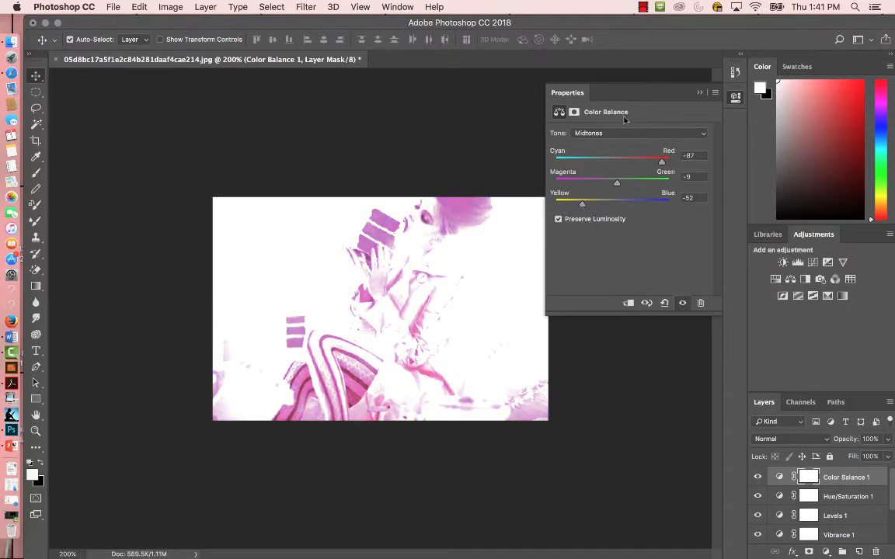
click(700, 93)
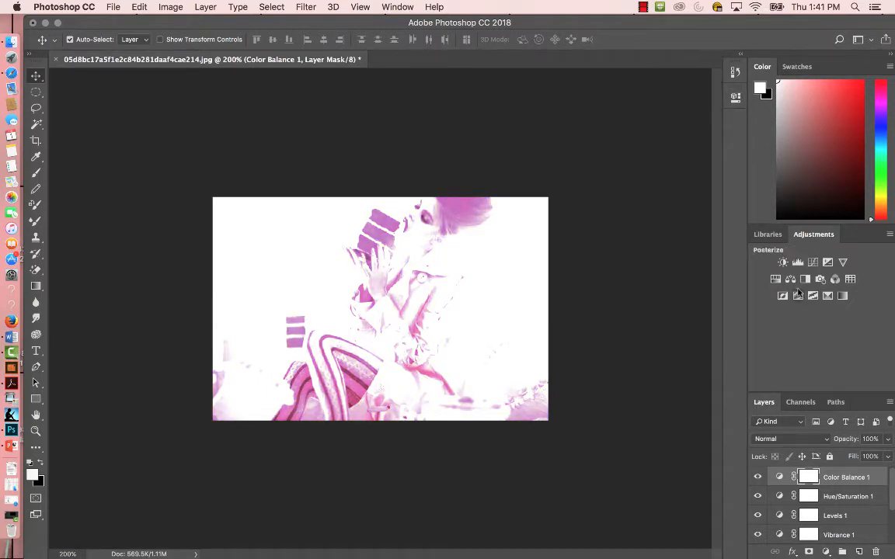
- Add a second Exposure adjustment layer above the Color Balance layer with exposure +0.34 and offset -0.2395
click(828, 263)
drag(629, 162, 595, 189)
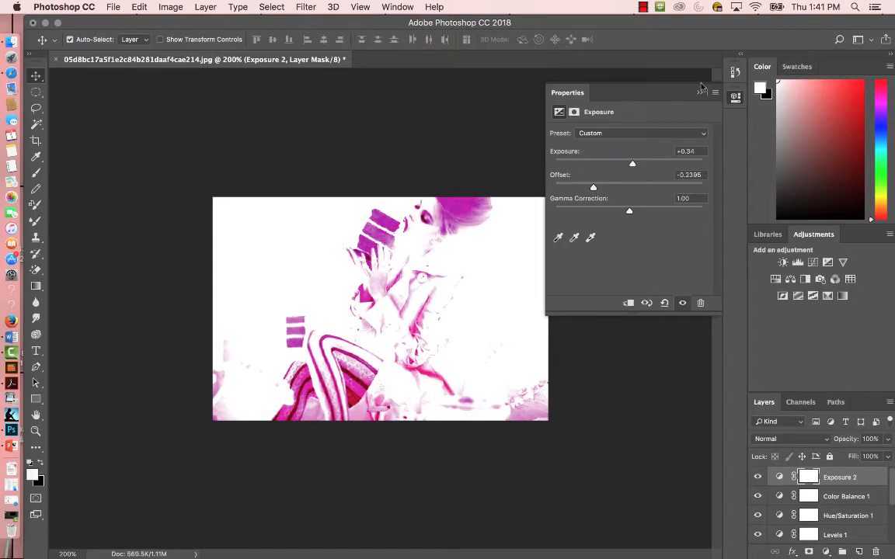
click(700, 93)
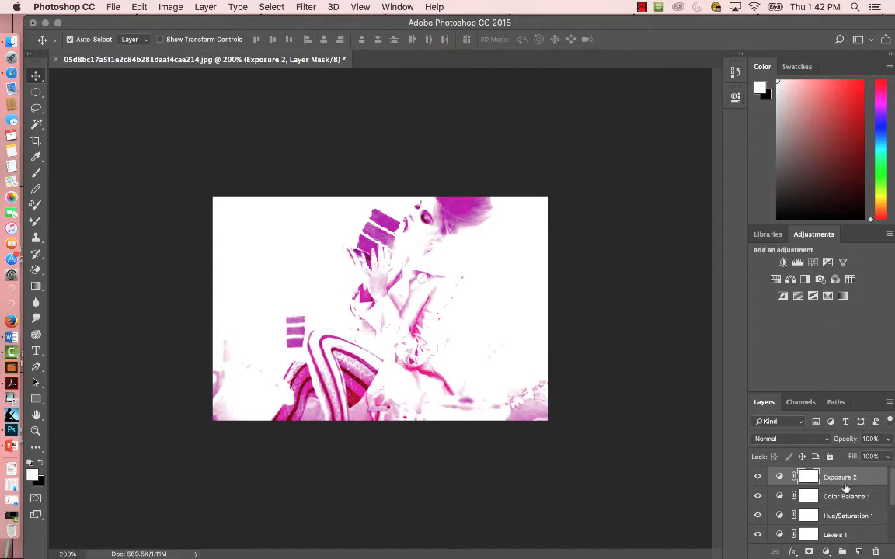
- Compare the image with and without the Color Balance layer, and hide the Hue/Saturation layer
scroll(847, 488, down, 5)
scroll(846, 488, up, 5)
click(758, 497)
click(758, 497)
click(759, 516)
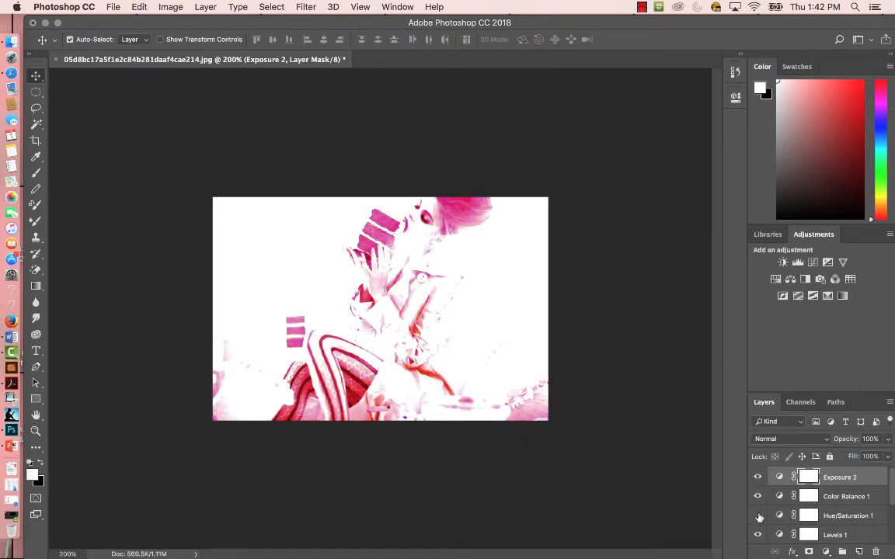
click(759, 517)
click(759, 517)
scroll(848, 515, down, 1)
scroll(848, 515, down, 3)
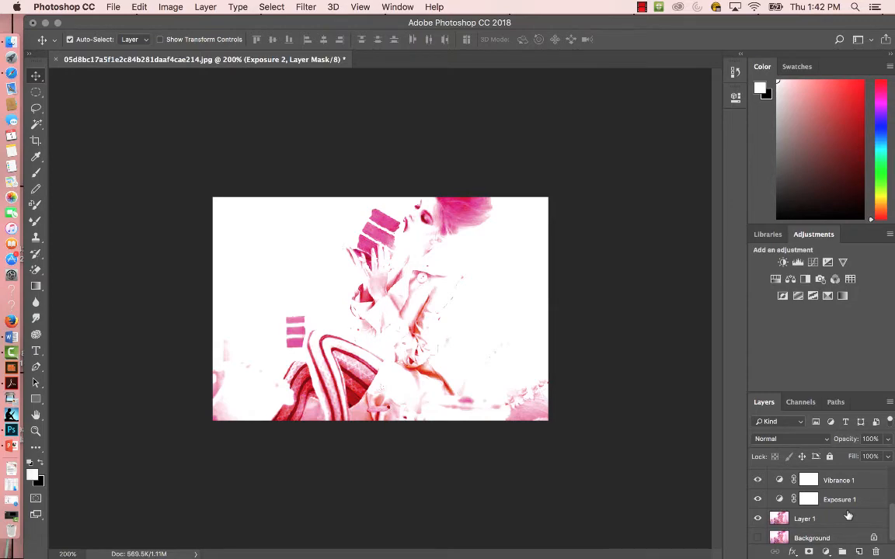
- Export the image as a 100% quality JPG named "layer adjustment 2" to the Desktop
click(114, 7)
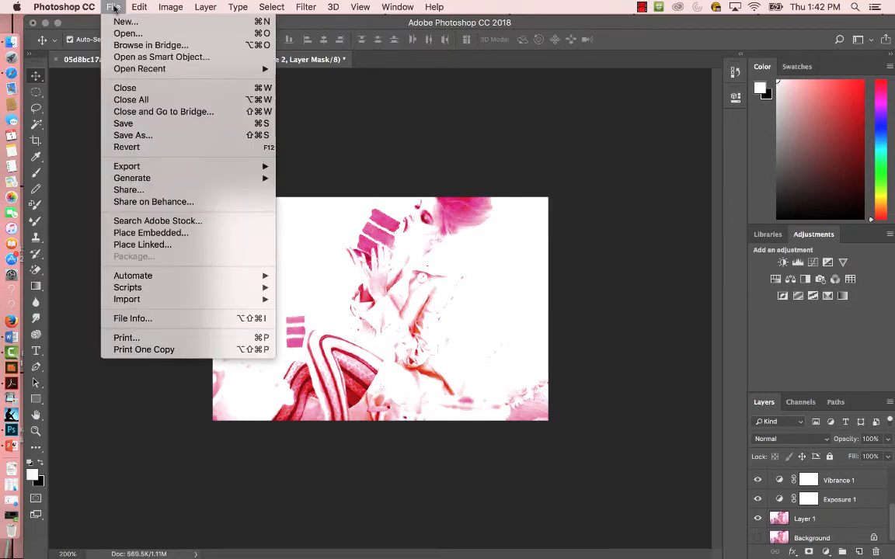
mouse_move(140, 165)
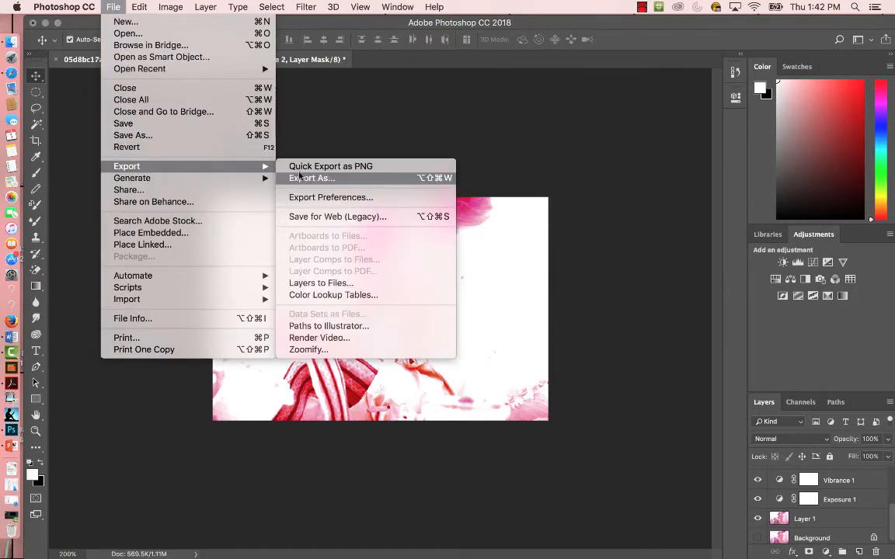
click(301, 179)
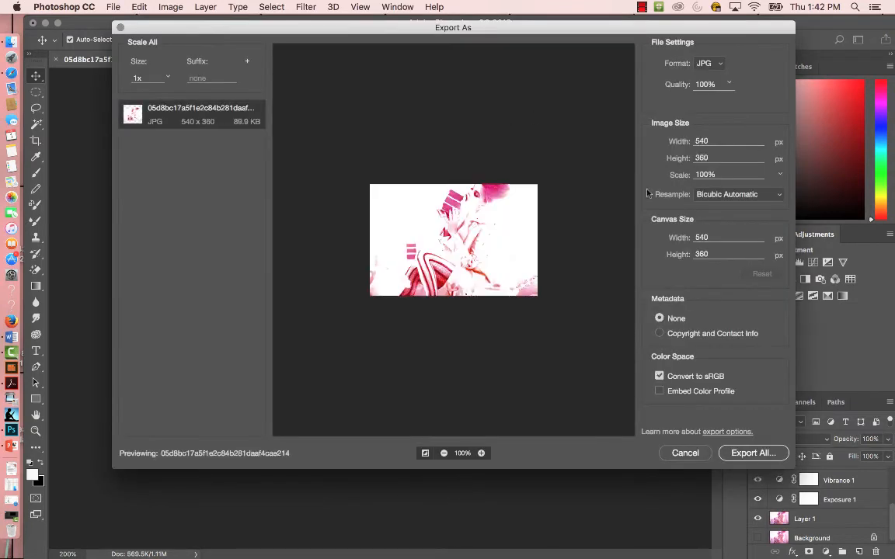
click(750, 453)
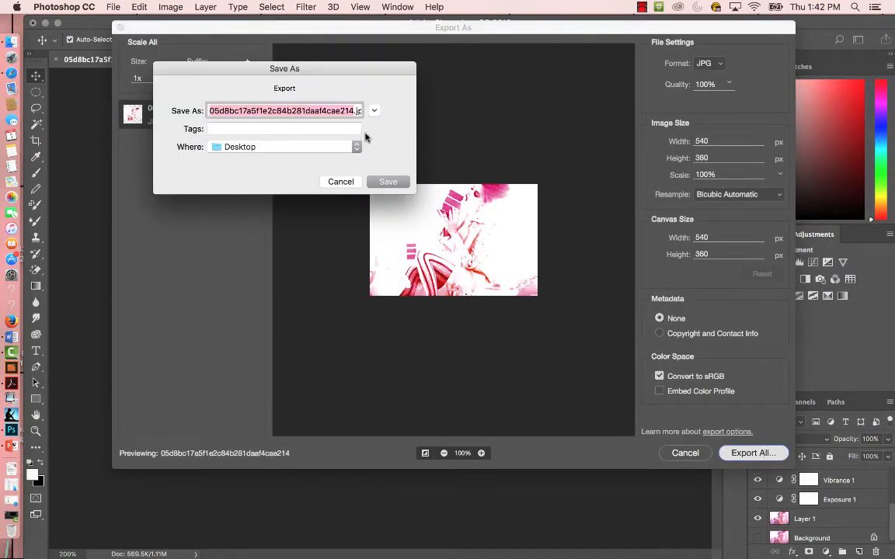
text(layer adjust)
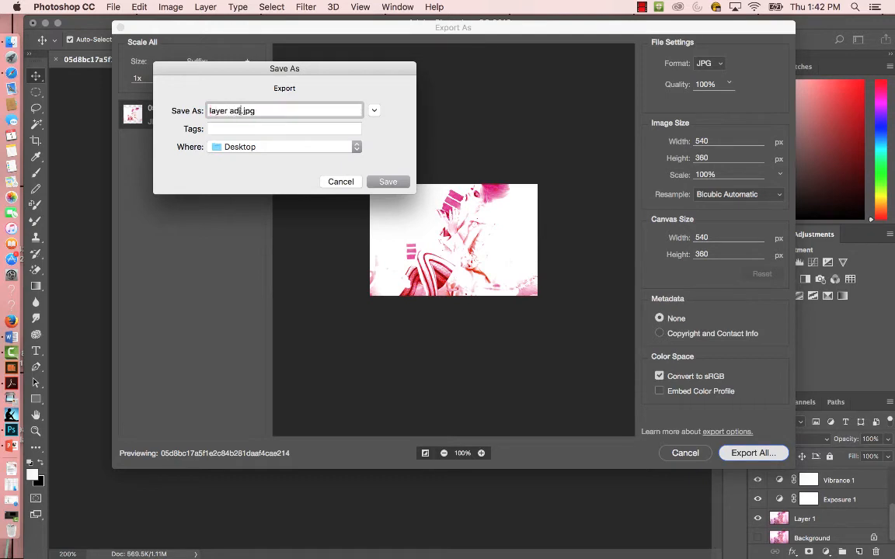
text(ment 2)
click(388, 181)
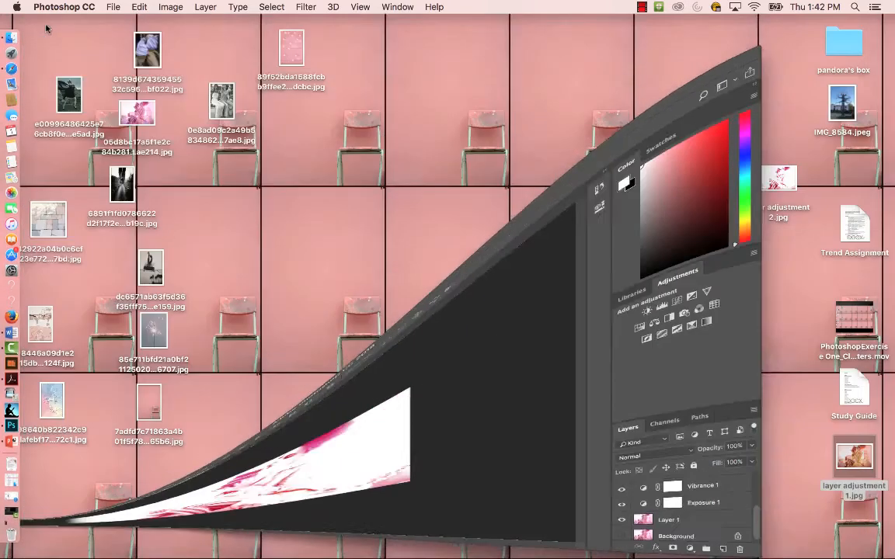
- Preview the exported "layer adjustment 2.jpg" from the desktop, close it, and return to Photoshop
click(45, 22)
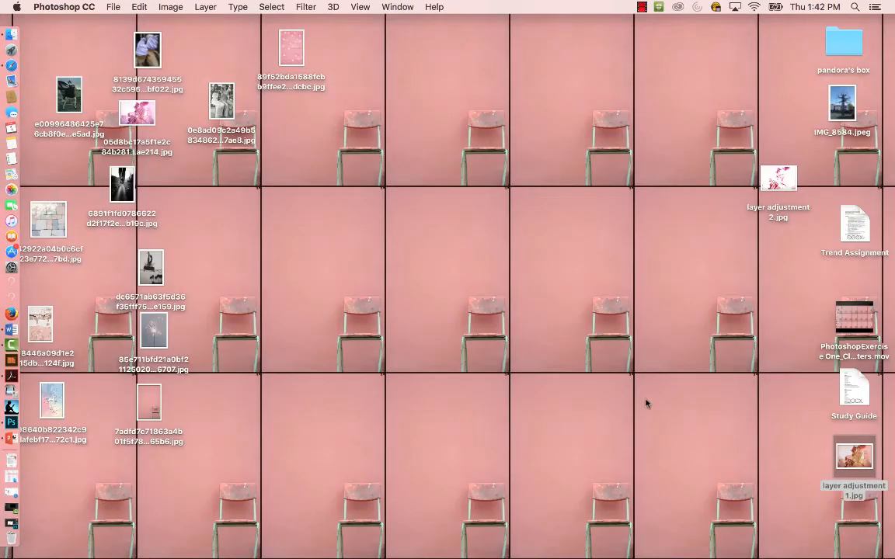
click(693, 384)
double_click(777, 178)
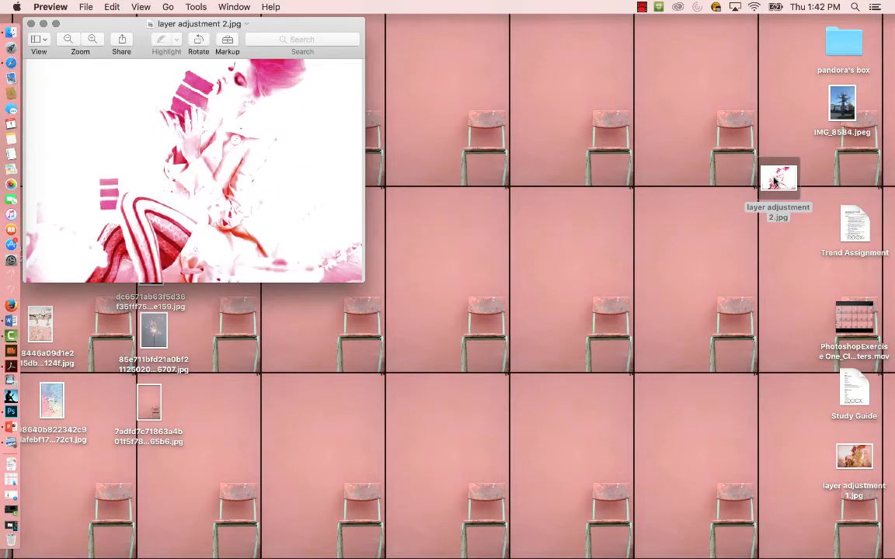
click(30, 24)
click(11, 411)
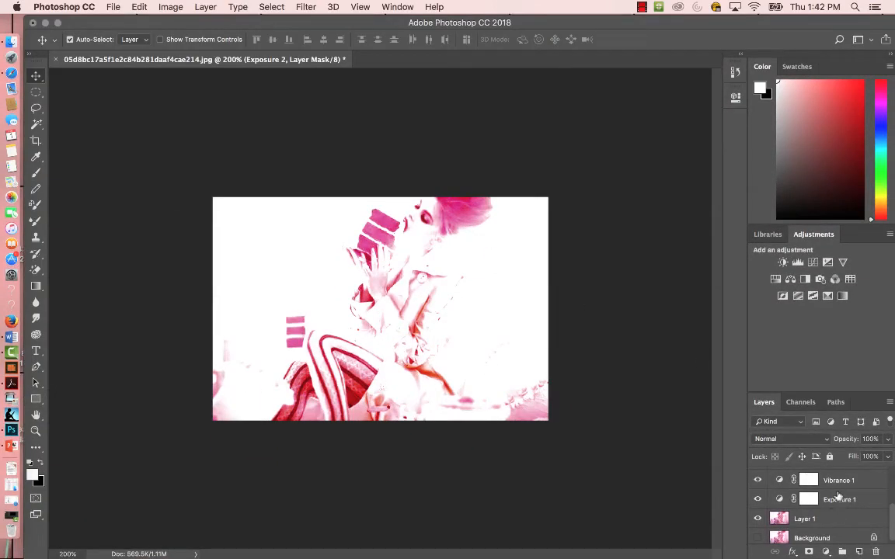
- Delete all adjustment layers from Exposure 1 up to Exposure 2, leaving only Layer 1 and the Background
click(839, 501)
scroll(839, 501, up, 3)
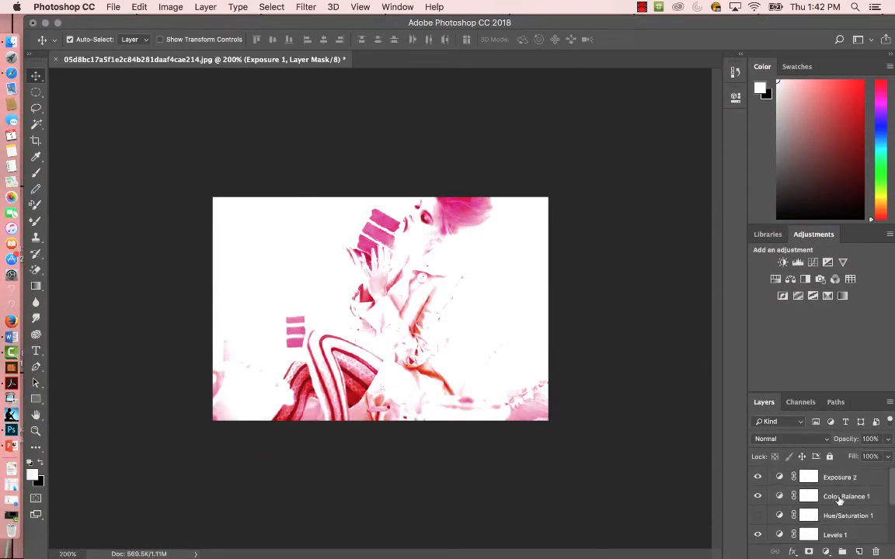
click(843, 478)
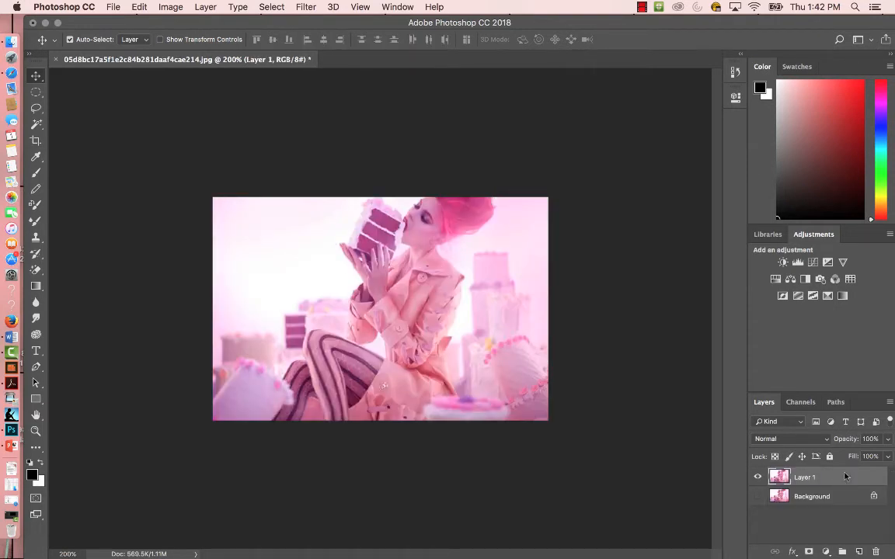
- Try a black-to-white Gradient Map adjustment layer above Layer 1, and delete it
click(843, 296)
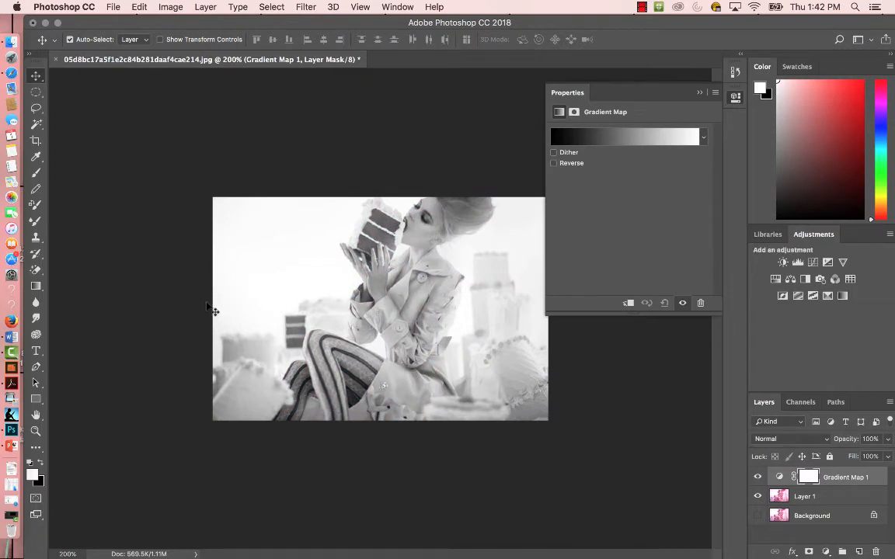
drag(211, 307, 457, 300)
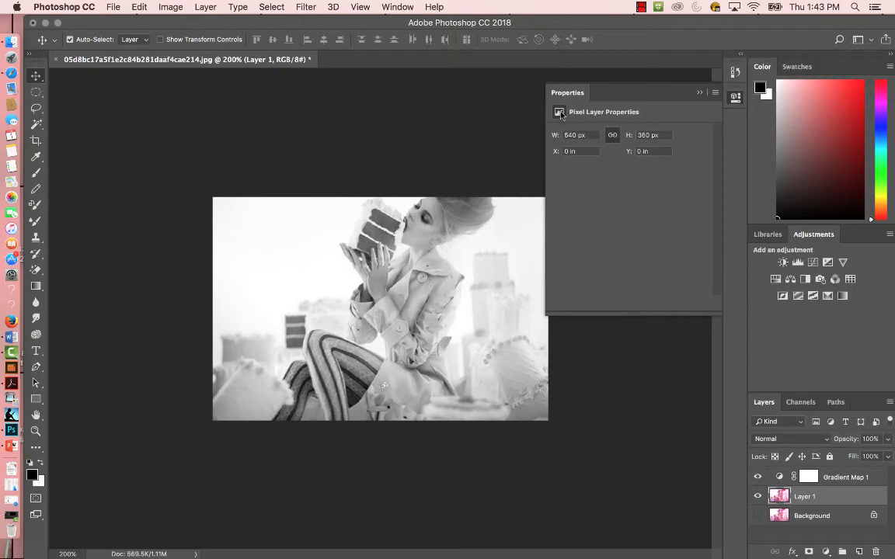
click(699, 93)
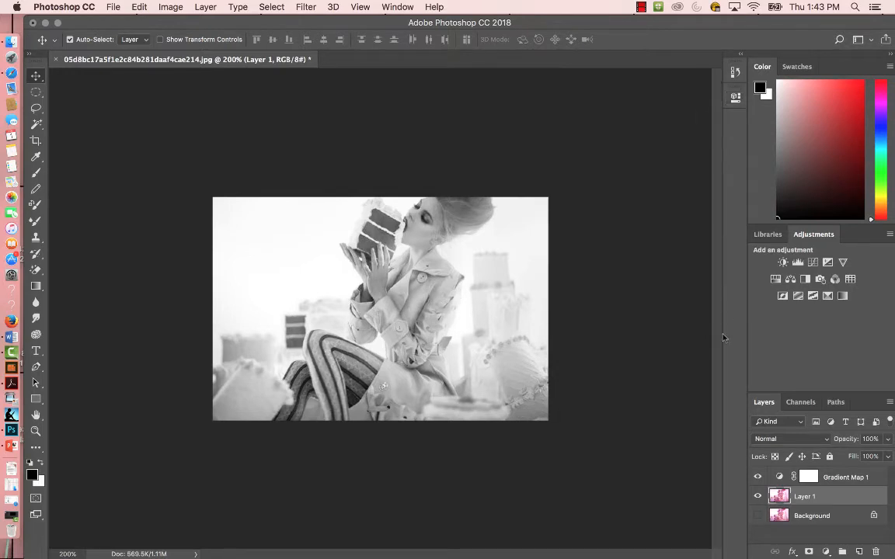
click(857, 477)
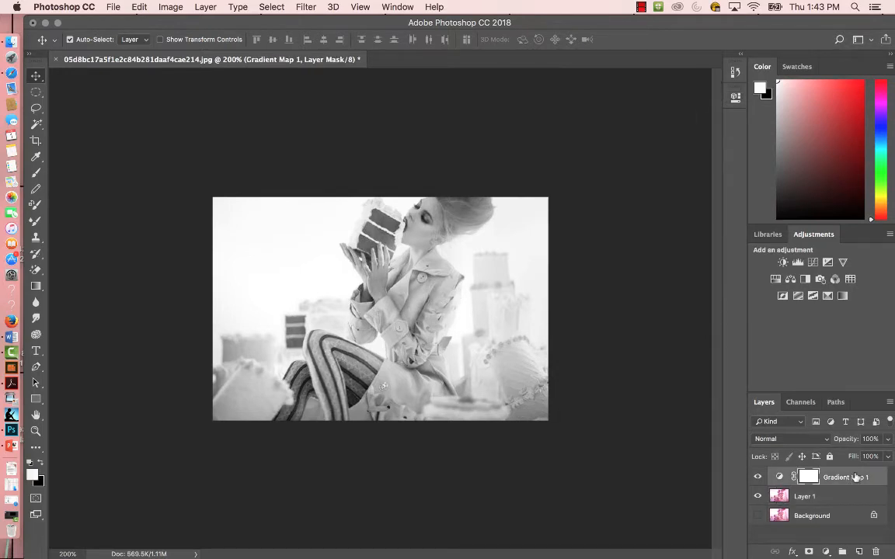
key(BackSpace)
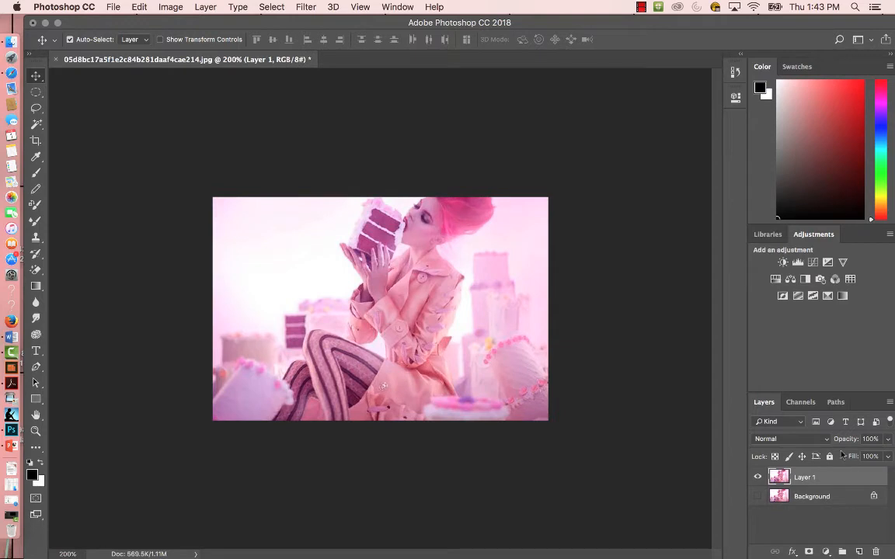
- Add a Selective Color adjustment layer above Layer 1, setting the Reds to cyan -33%, magenta -95% and yellow +100%, and adjust black and cyan further
click(827, 296)
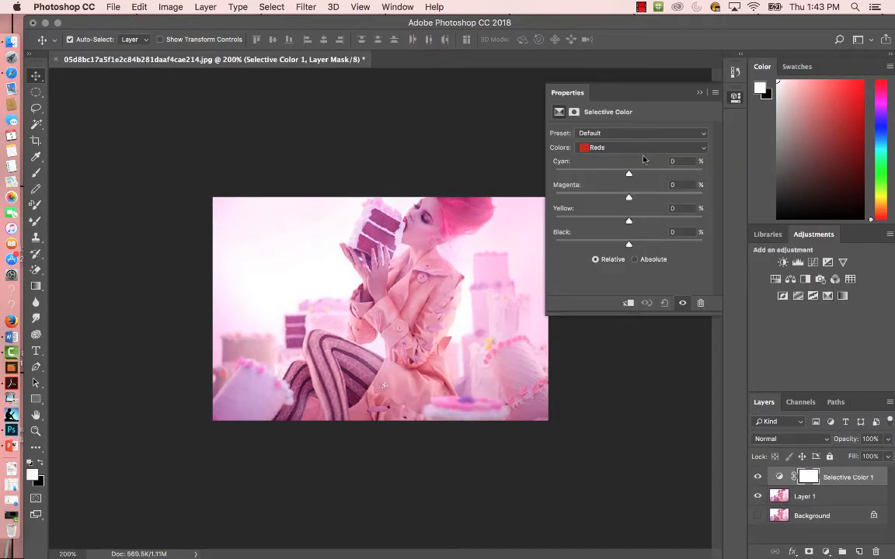
drag(633, 177, 558, 199)
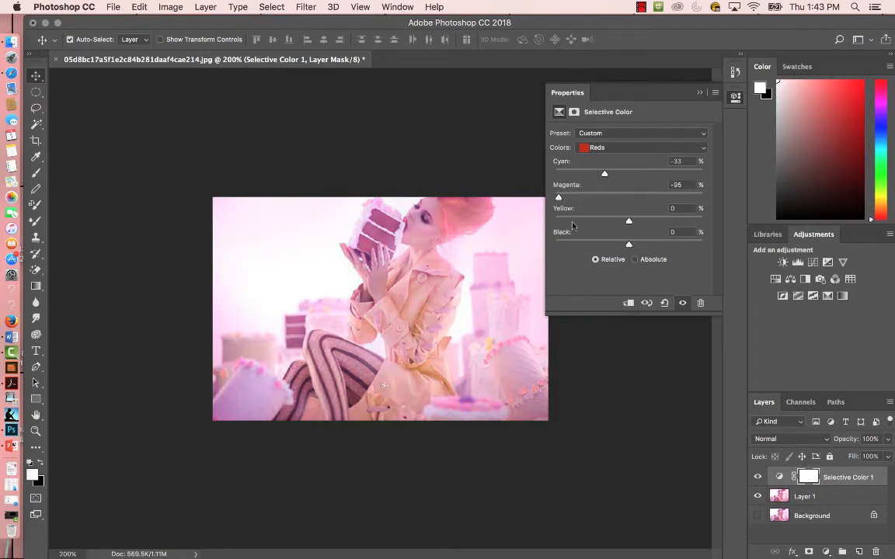
drag(630, 223, 710, 225)
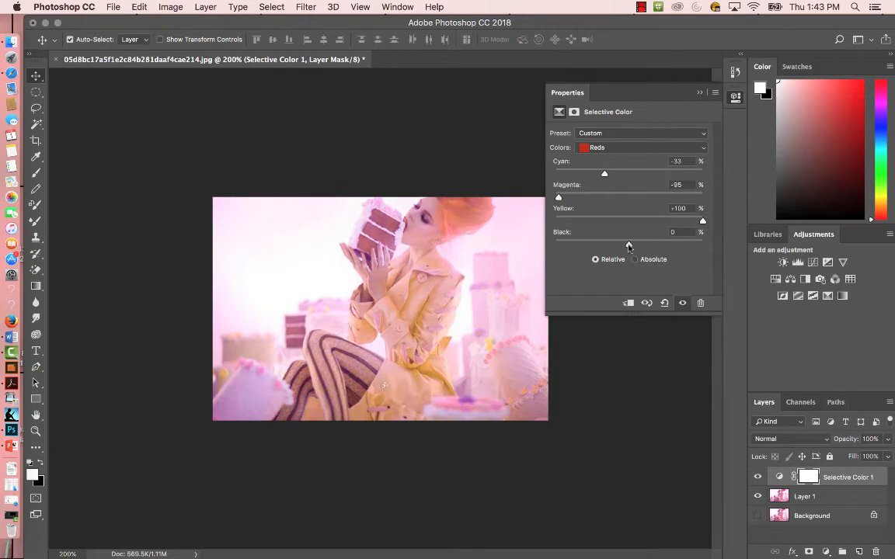
drag(629, 246, 722, 250)
drag(628, 176, 554, 173)
click(700, 93)
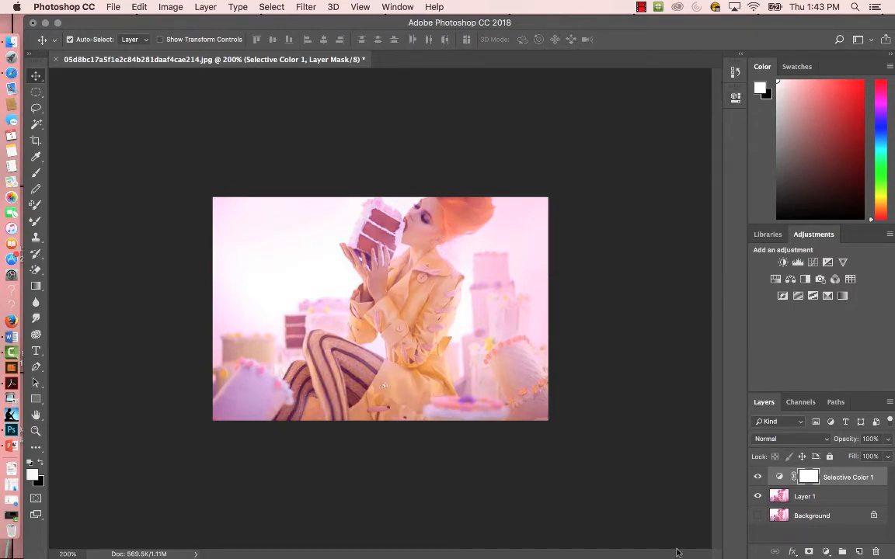
- Try a Black & White adjustment layer above the Selective Color layer, and delete it
click(806, 279)
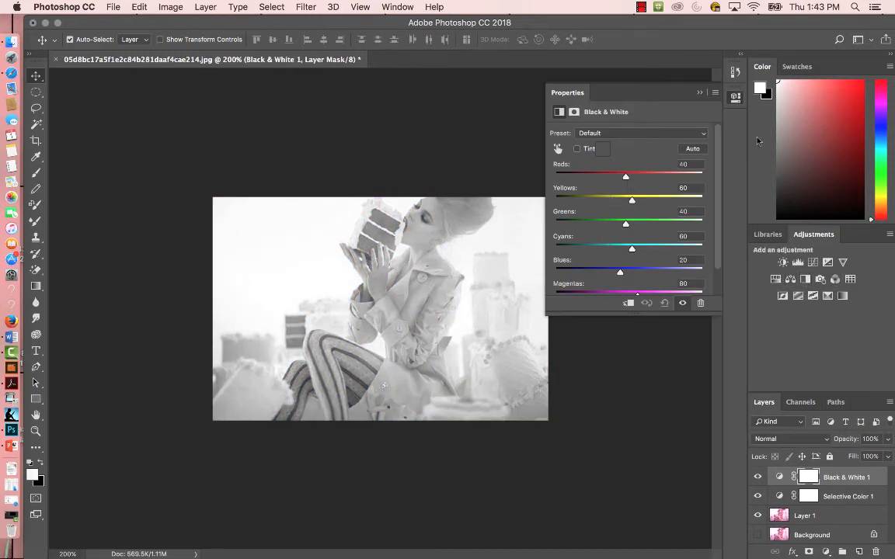
click(700, 94)
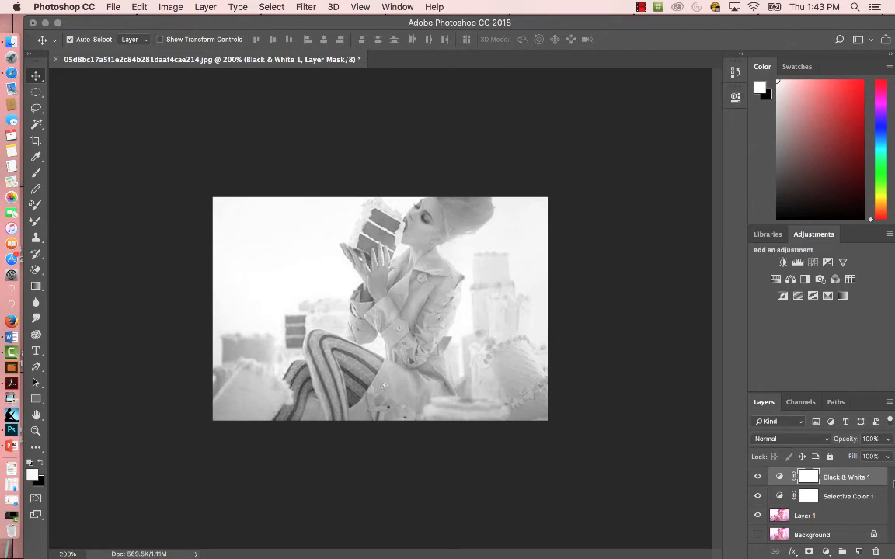
key(BackSpace)
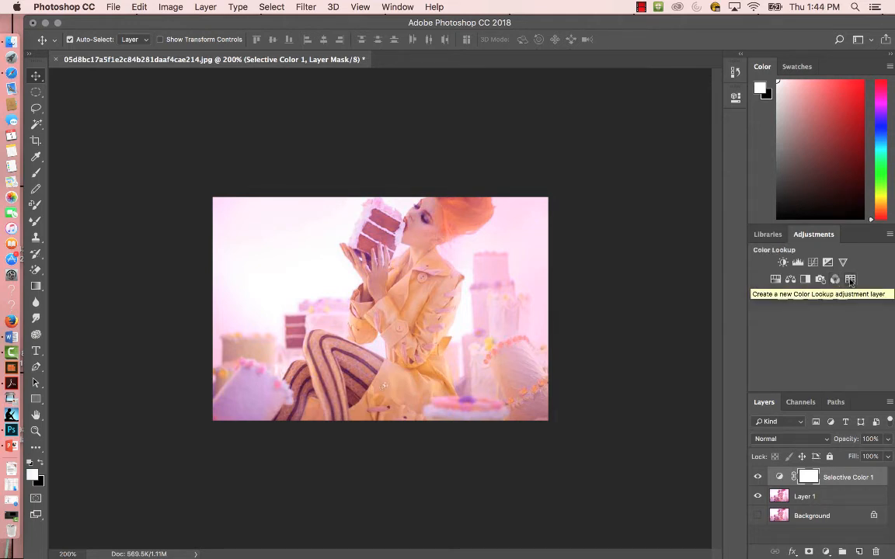
- Add a Color Balance adjustment layer with the midtones at Cyan–Red +95, Magenta–Green -64 and Yellow–Blue -100
click(790, 280)
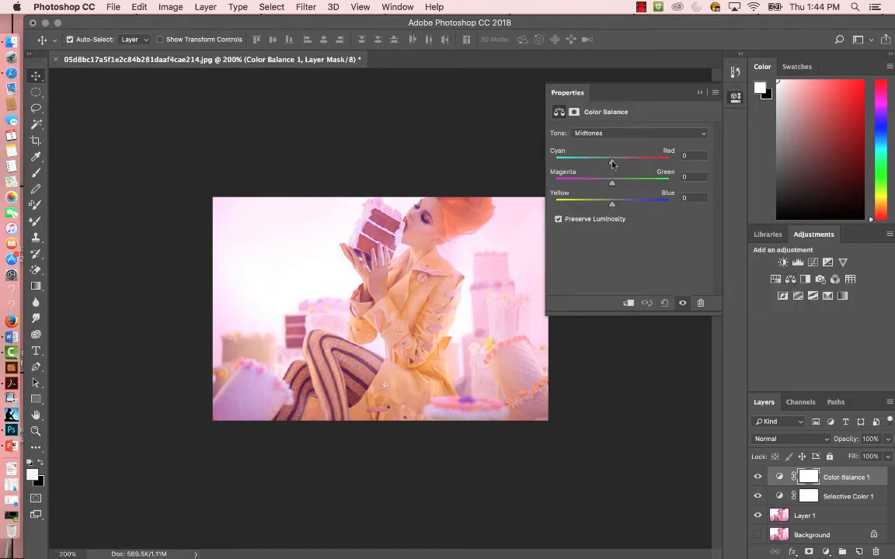
drag(612, 162, 680, 163)
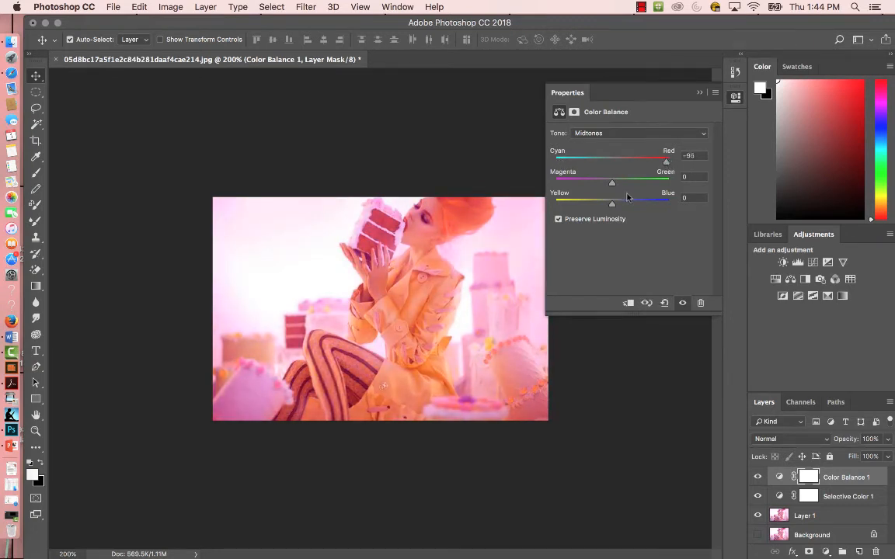
drag(613, 205, 556, 204)
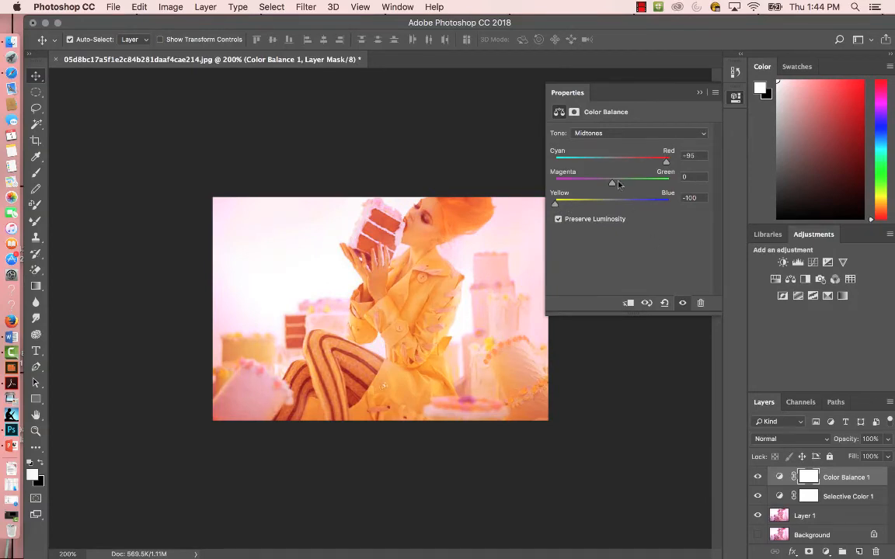
drag(614, 184, 580, 187)
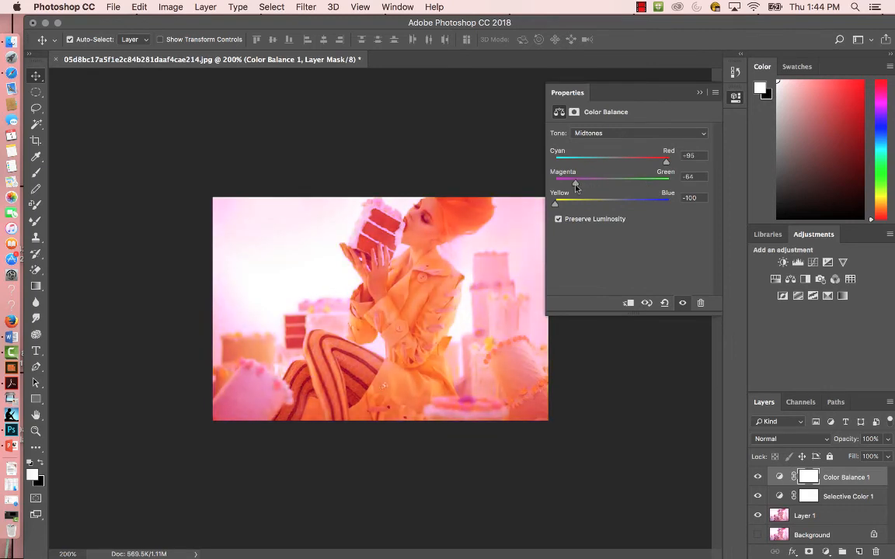
click(629, 82)
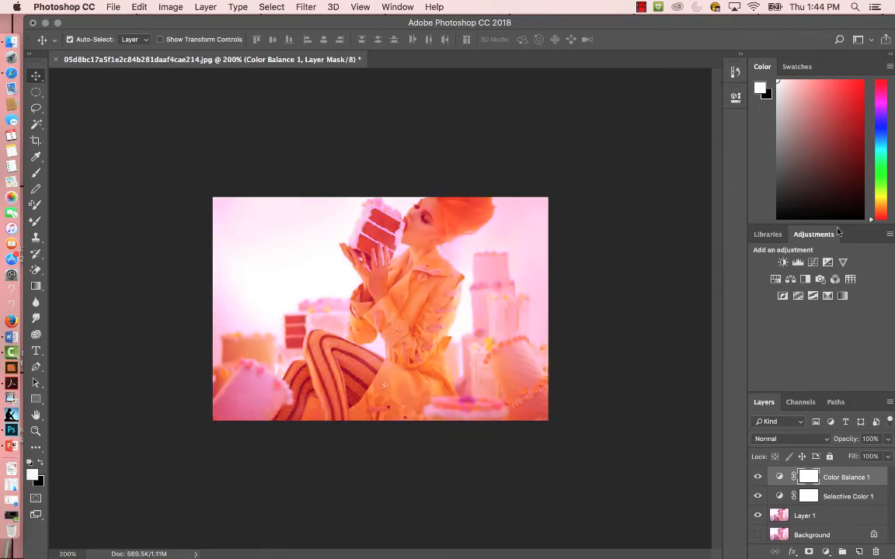
- Try a Levels adjustment layer with the midtone input at 0.81, and delete it
click(798, 263)
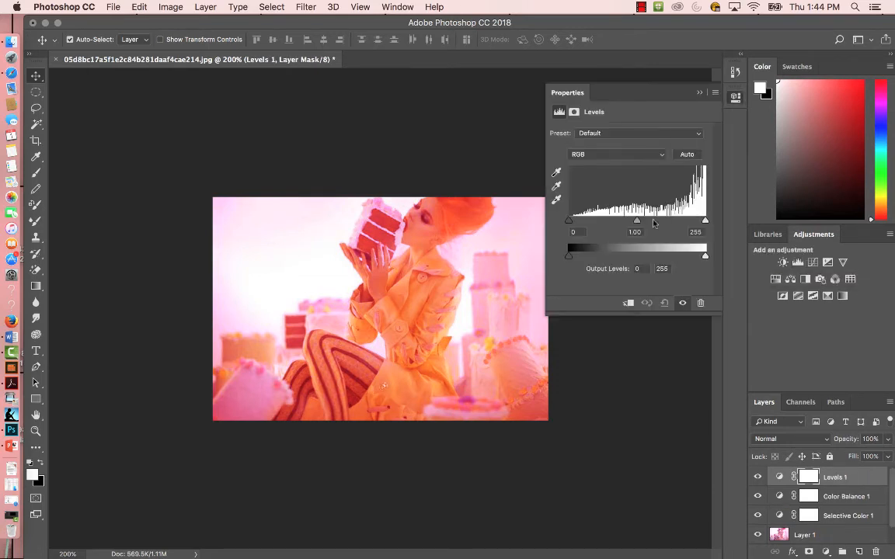
drag(636, 220, 645, 221)
mouse_move(569, 258)
mouse_down()
mouse_move(618, 258)
mouse_move(570, 258)
mouse_up()
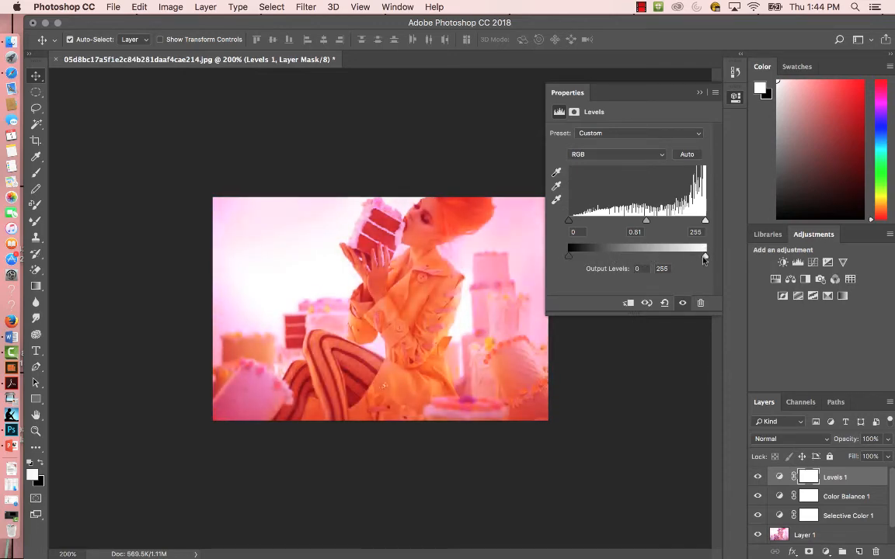
mouse_move(706, 253)
mouse_down()
mouse_move(655, 258)
mouse_move(706, 257)
mouse_up()
click(700, 95)
key(Delete)
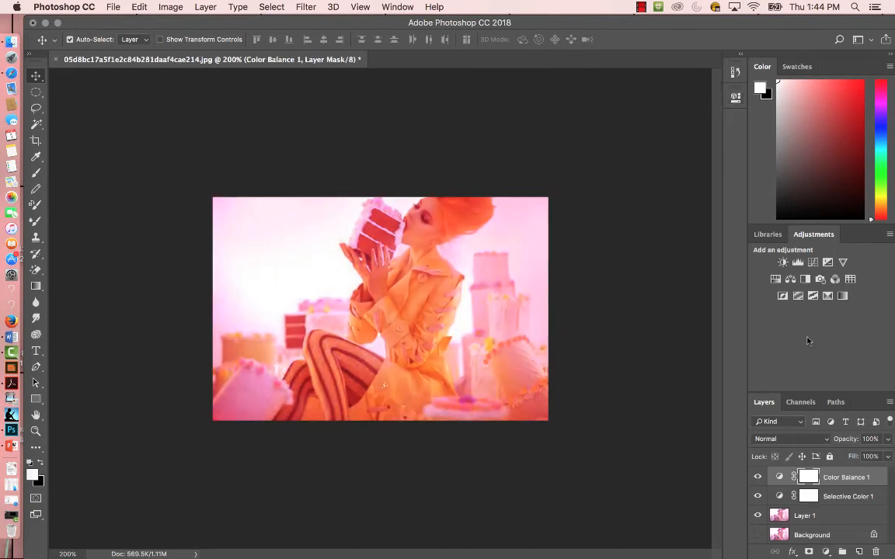
- Try an Exposure adjustment layer with exposure +0.84 and offset -0.0462, and delete it
click(828, 262)
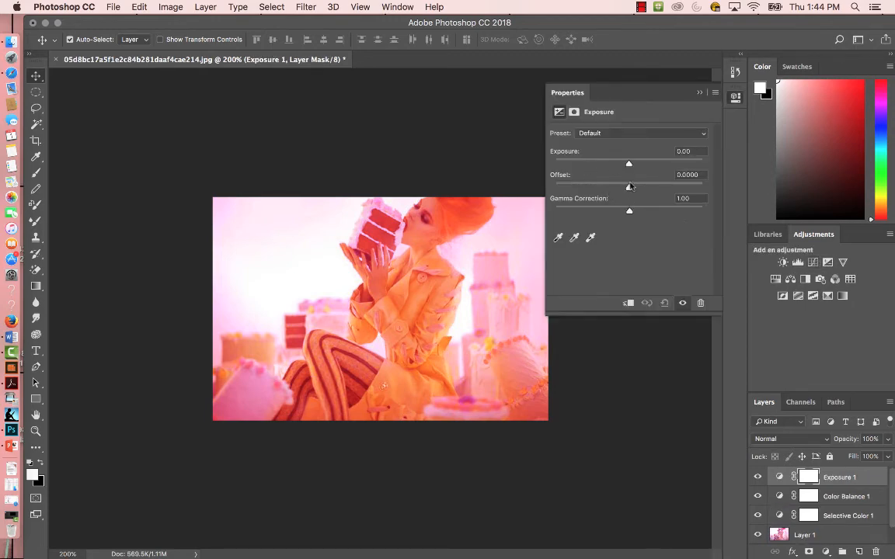
mouse_move(630, 189)
mouse_down()
mouse_move(595, 188)
mouse_move(663, 190)
mouse_move(621, 188)
mouse_move(626, 165)
mouse_move(600, 165)
mouse_move(676, 169)
mouse_move(620, 173)
mouse_move(639, 177)
mouse_up()
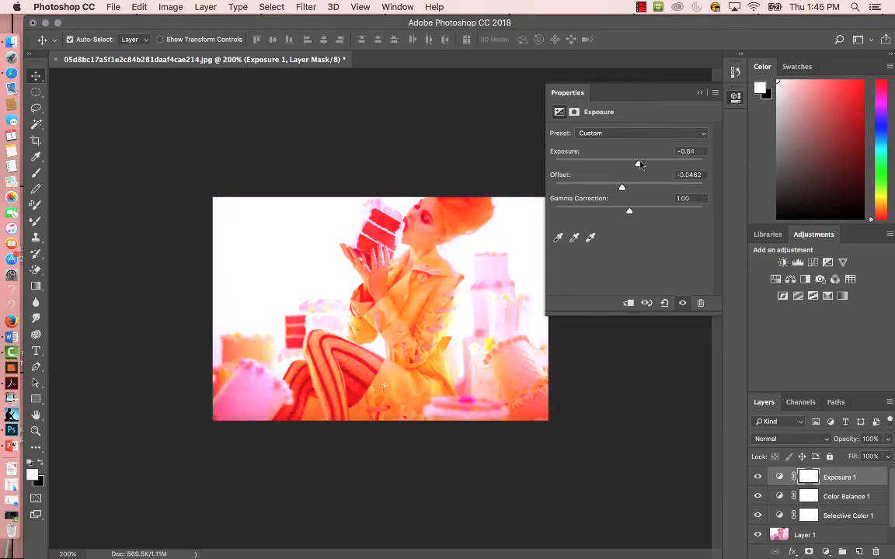
click(699, 93)
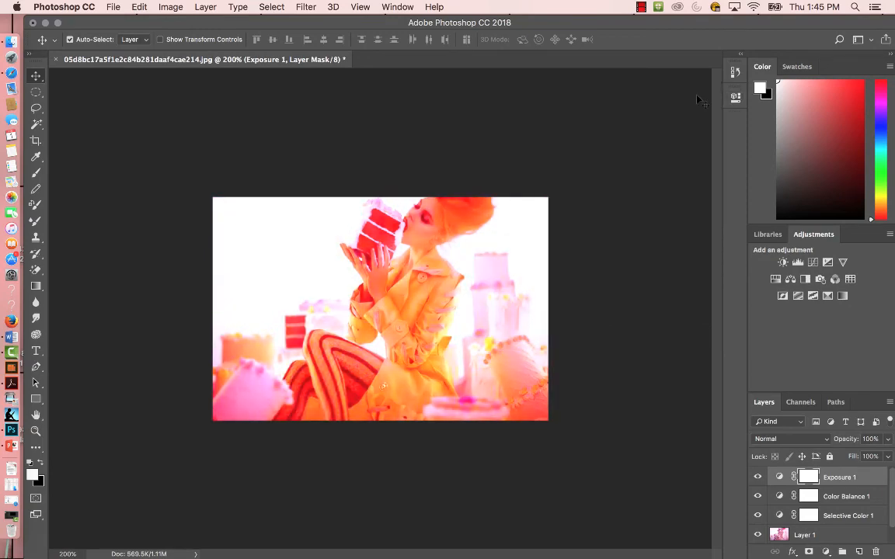
key(Delete)
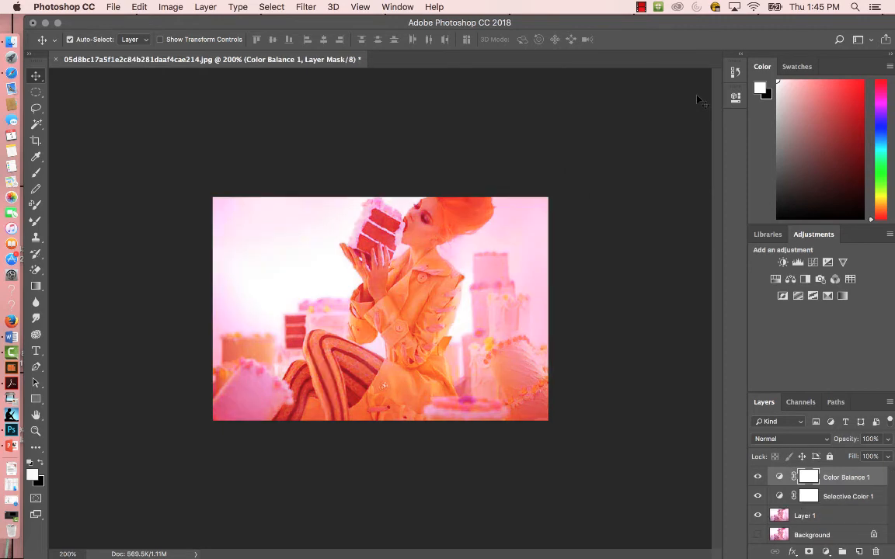
- Add a Vibrance adjustment layer above the Color Balance layer with vibrance set to +67
click(843, 264)
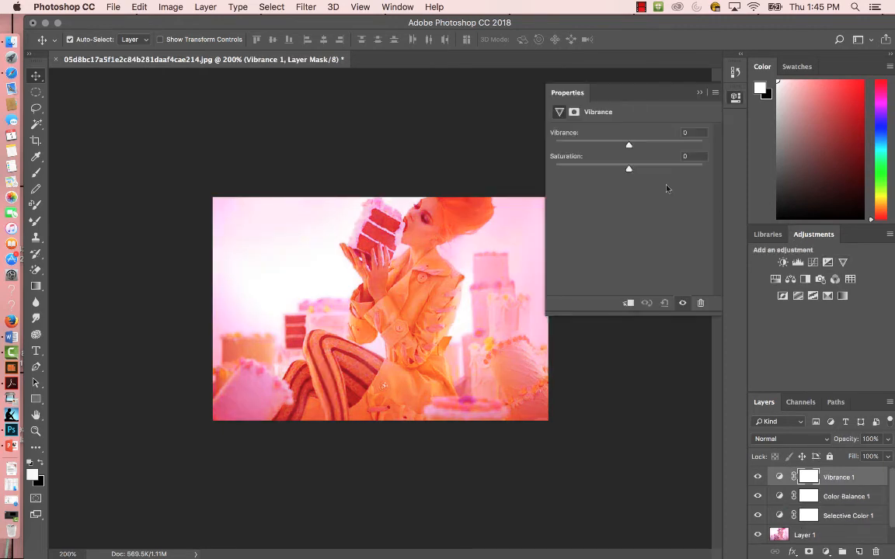
drag(633, 146, 678, 154)
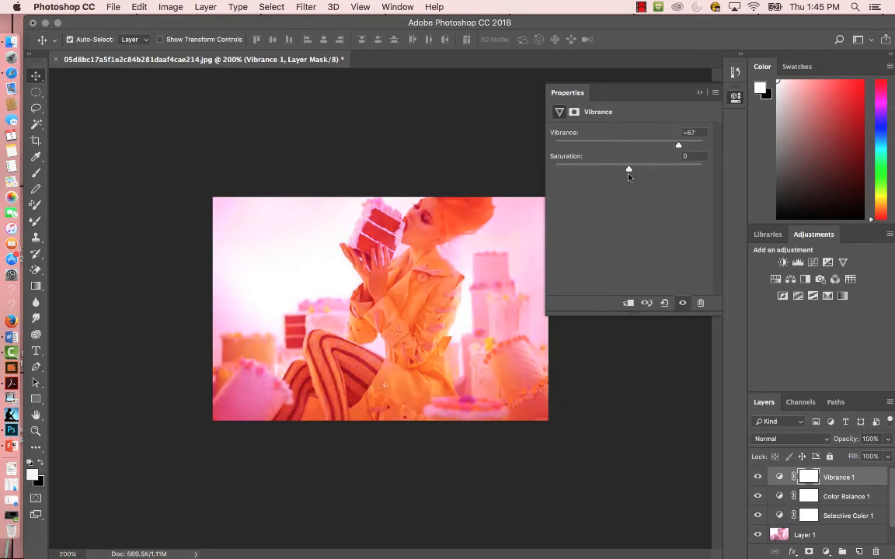
mouse_move(629, 174)
mouse_down()
mouse_move(599, 171)
mouse_move(709, 177)
mouse_move(587, 168)
mouse_move(627, 172)
mouse_up()
- Add a Hue/Saturation adjustment layer above the Vibrance layer with hue +24 and saturation -58
click(775, 281)
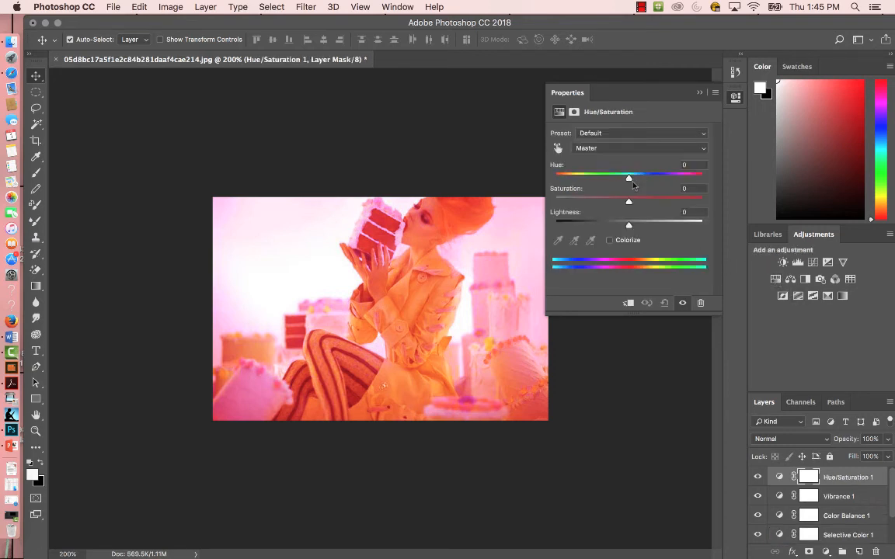
drag(631, 180, 647, 194)
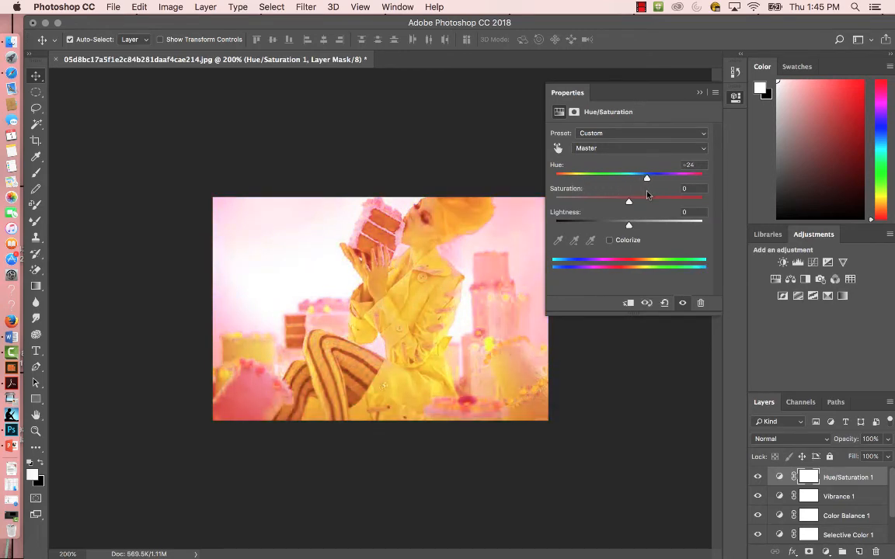
drag(628, 201, 586, 205)
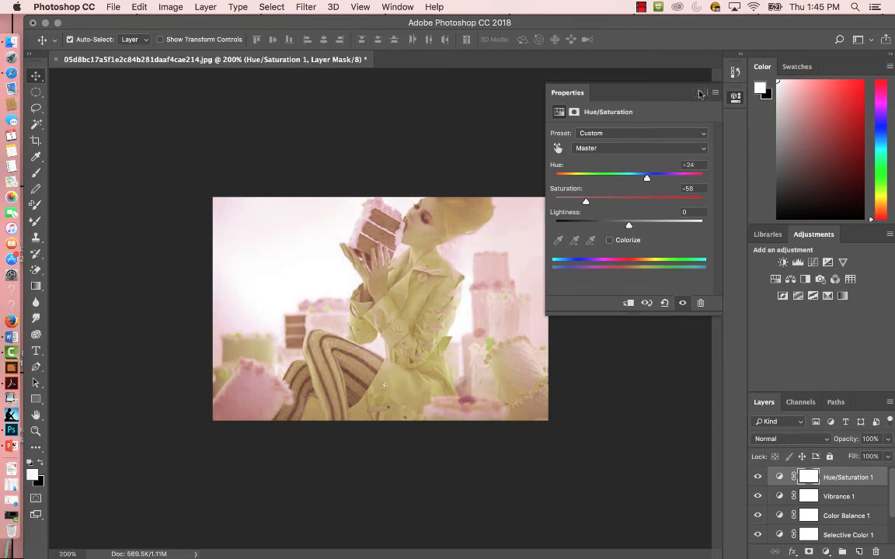
click(699, 93)
- Export the recoloured photo as a JPG at 100% quality to the Desktop, named "layer adjustent 3.jpg"
click(115, 7)
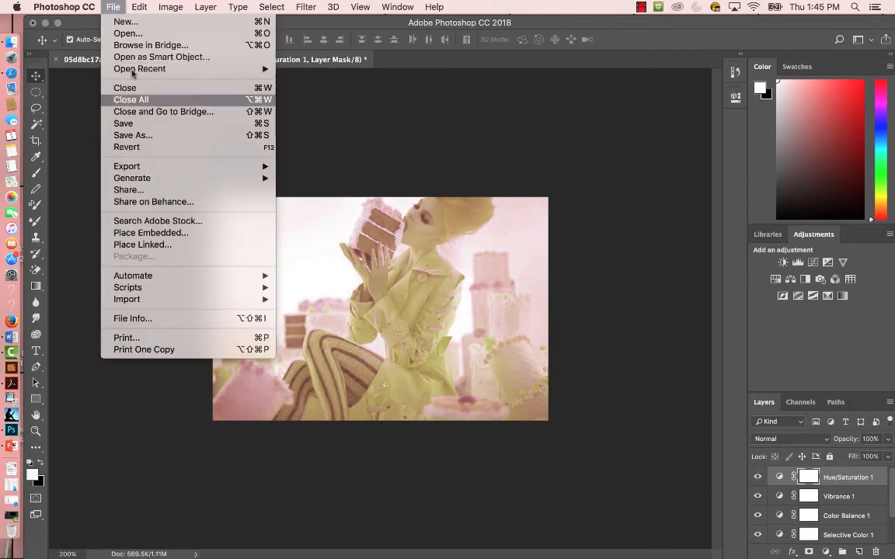
mouse_move(140, 166)
click(295, 179)
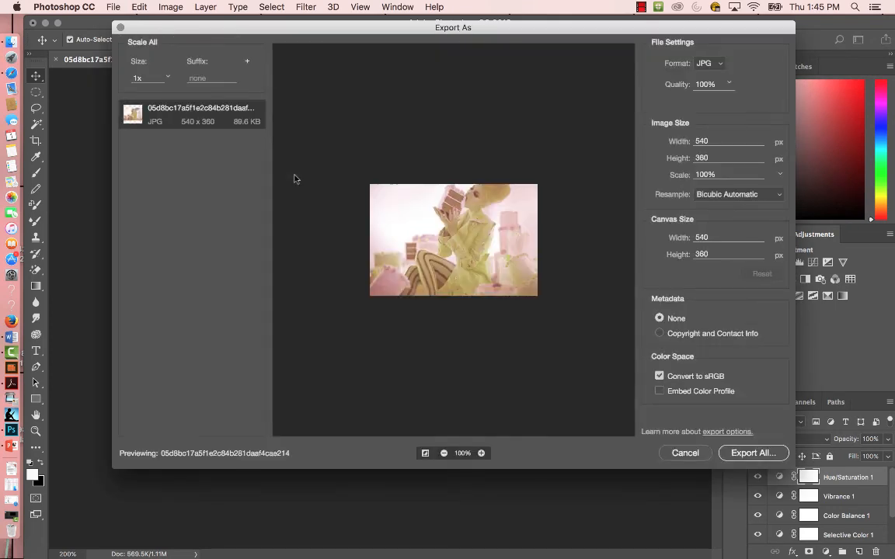
click(756, 455)
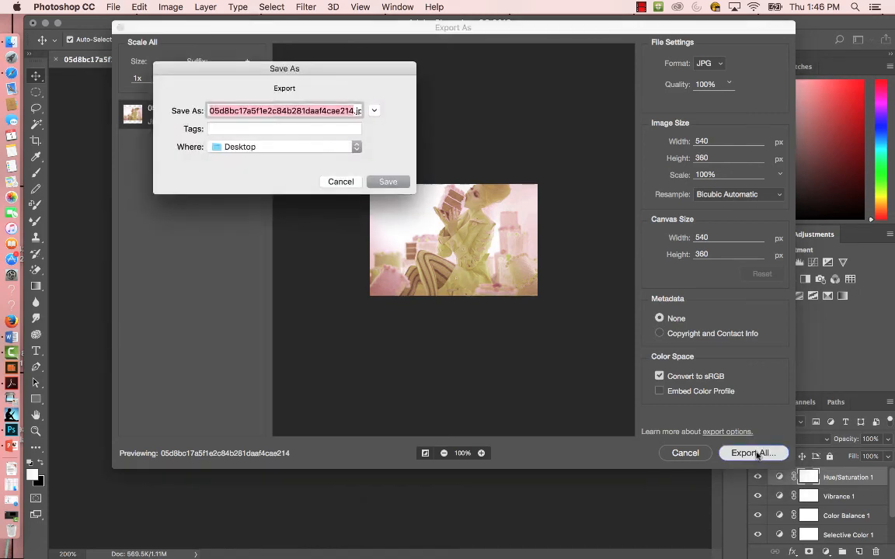
text(layer adjus)
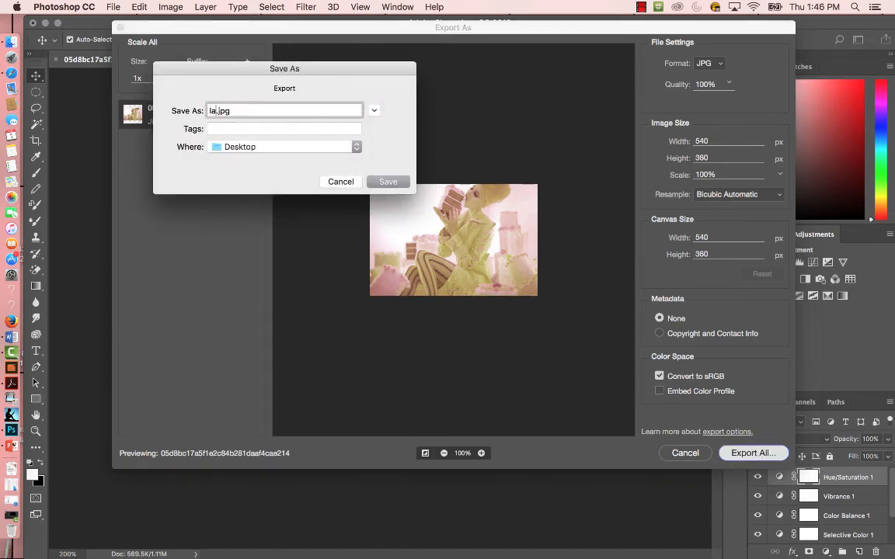
text(tent 3)
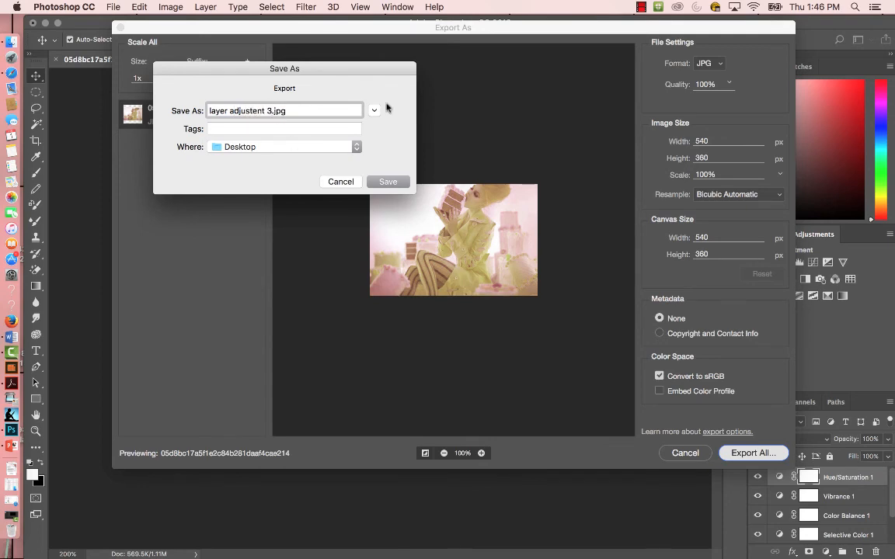
click(390, 182)
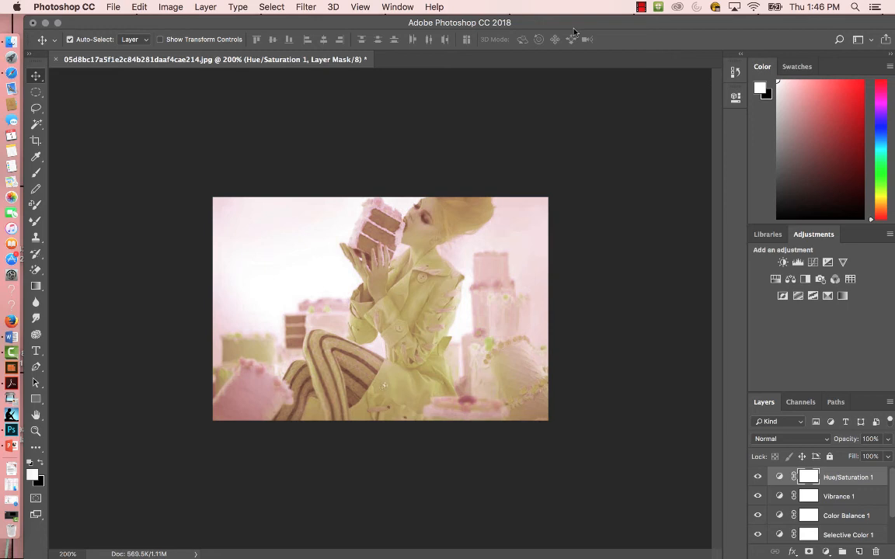
- Open the purple ice cream cones photo from the desktop as a separate document in Photoshop
drag(347, 24, 349, 88)
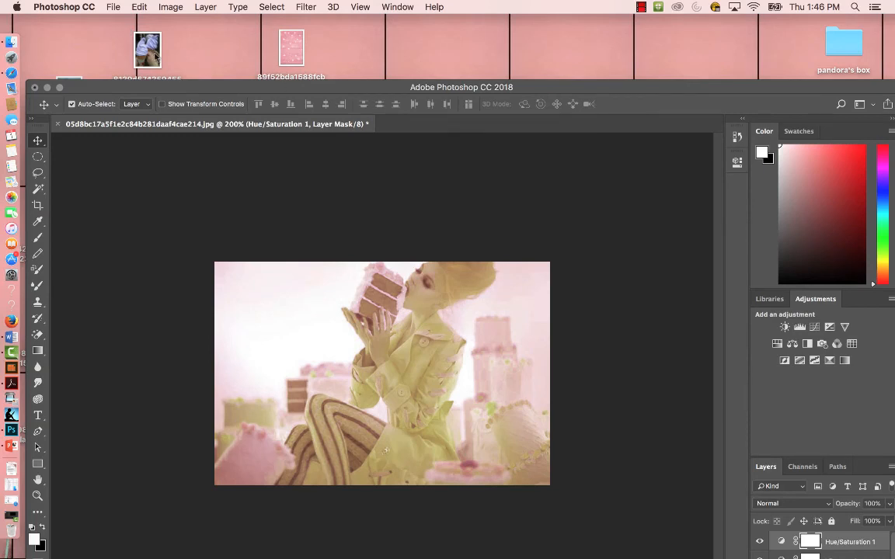
click(140, 50)
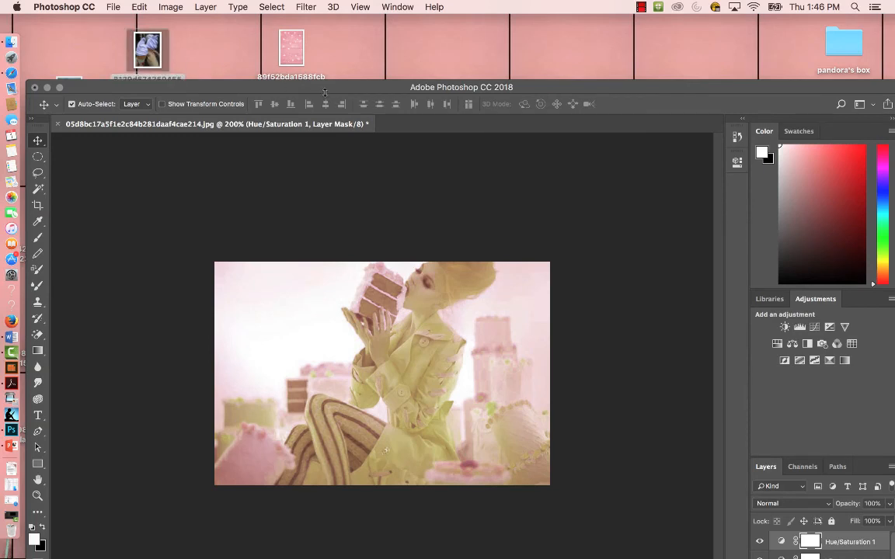
drag(140, 48, 422, 125)
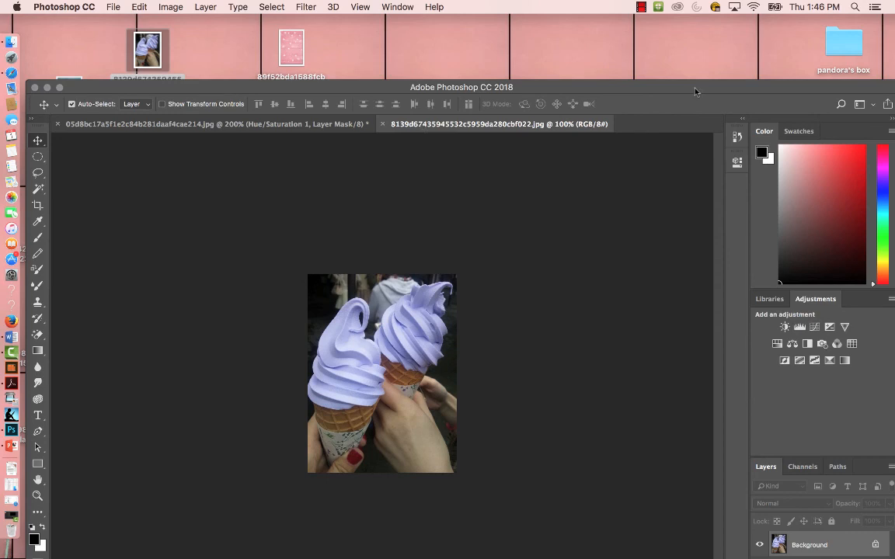
drag(692, 90, 689, 26)
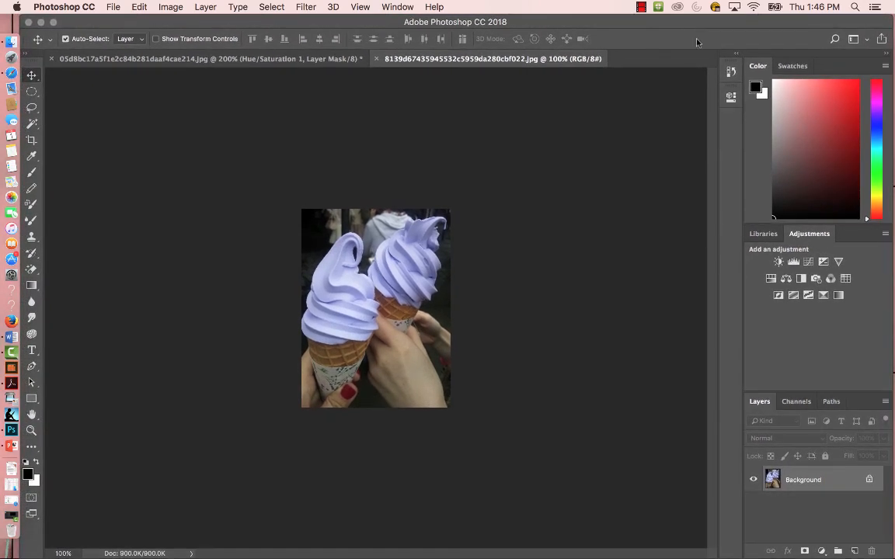
- Duplicate the ice cream photo's Background layer and hide the original Background
key(super+j)
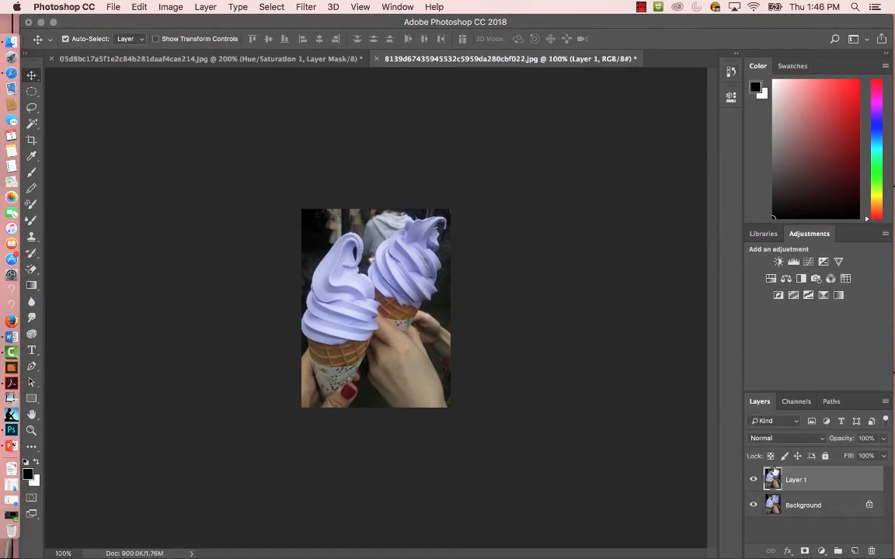
click(754, 505)
- Add a Hue/Saturation adjustment layer above the duplicated ice cream layer with hue +95 and saturation -32
click(787, 278)
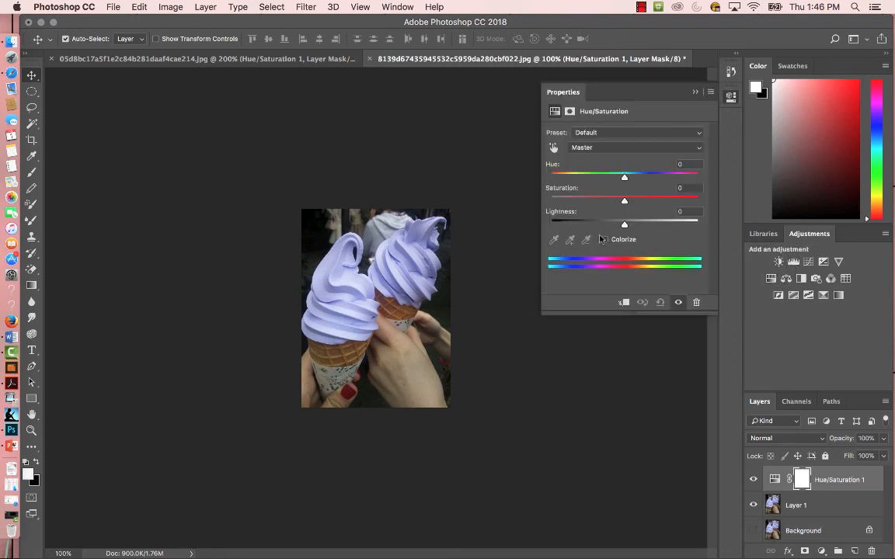
drag(625, 178, 674, 187)
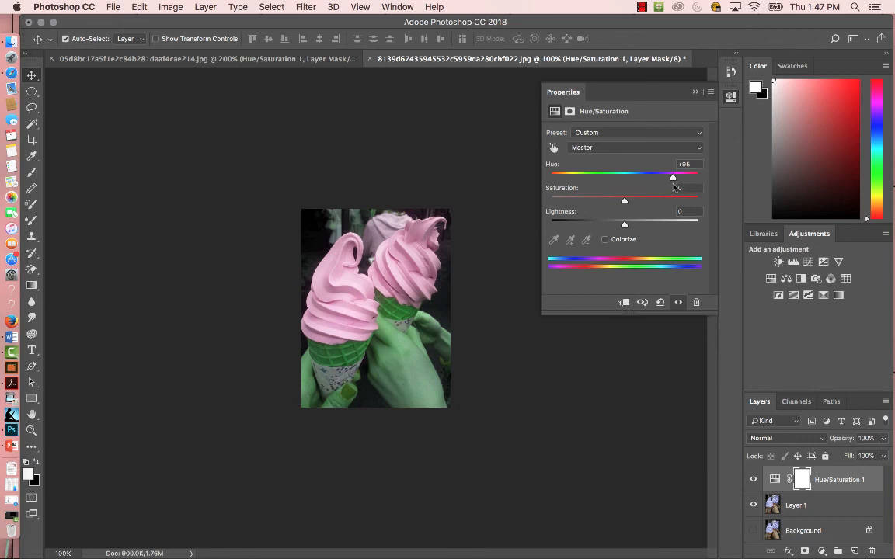
key(super+plus)
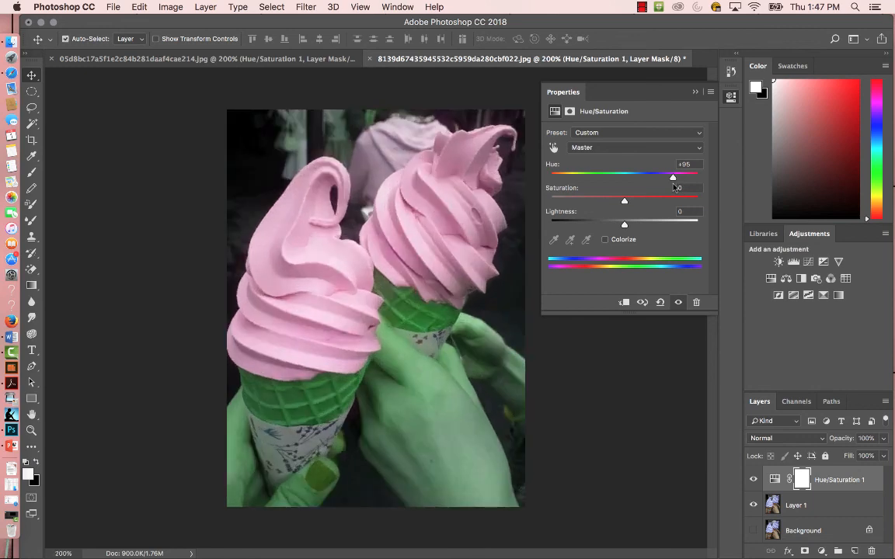
click(624, 202)
drag(624, 203, 597, 206)
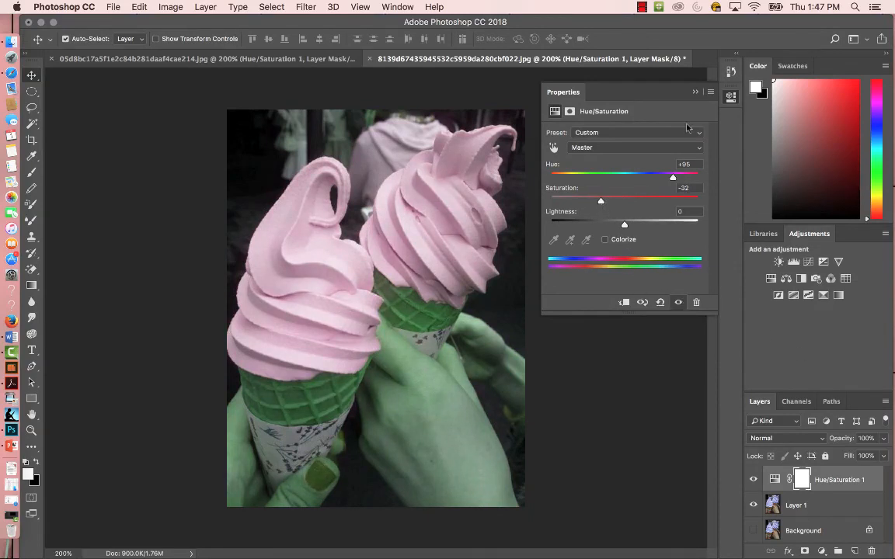
- Export the recoloured ice cream photo as a JPG at 100% quality to the Desktop, named "layer adjustment 4.jpg"
click(696, 94)
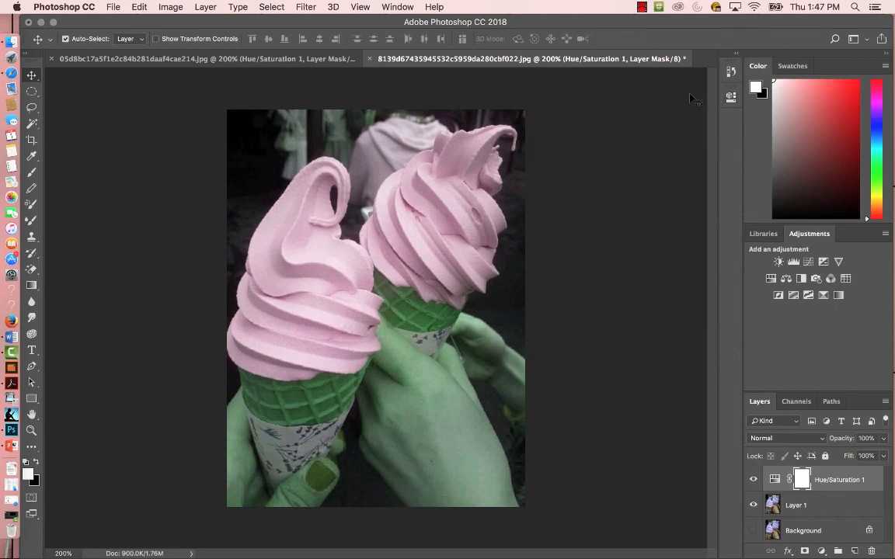
click(114, 9)
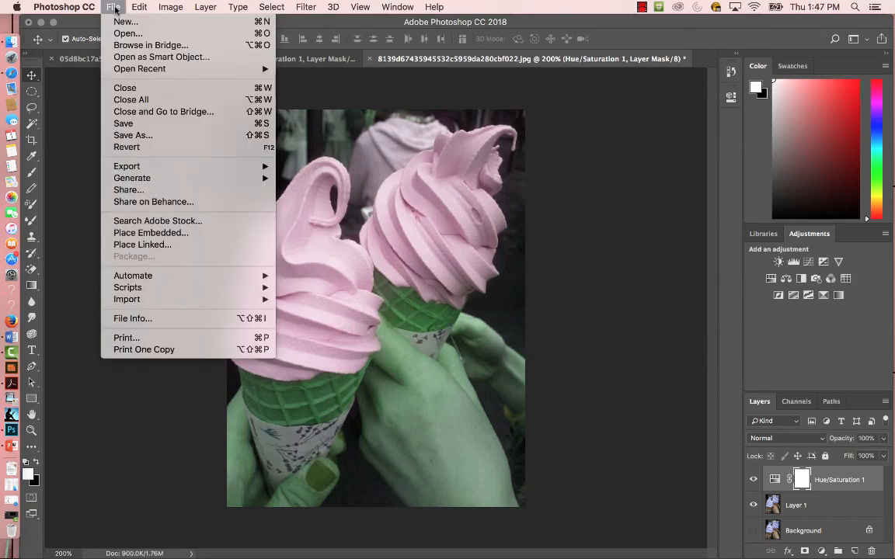
mouse_move(140, 167)
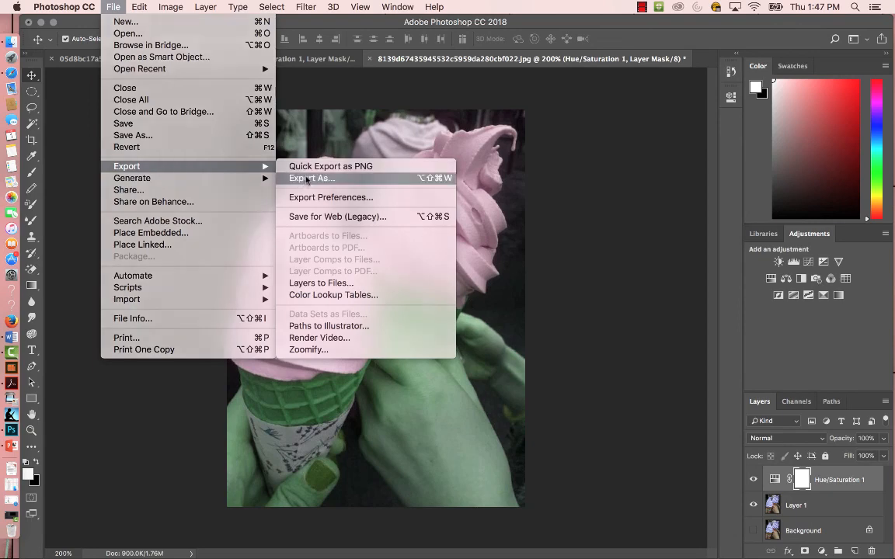
click(299, 179)
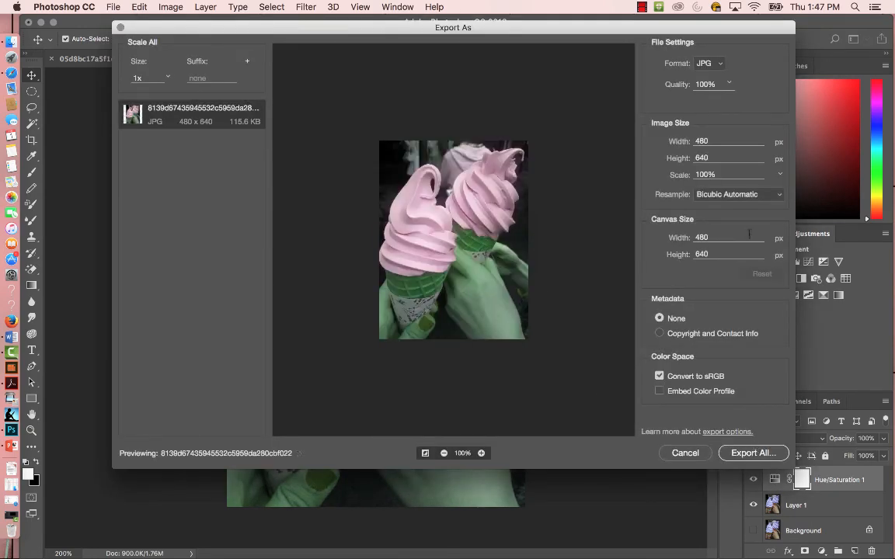
click(750, 453)
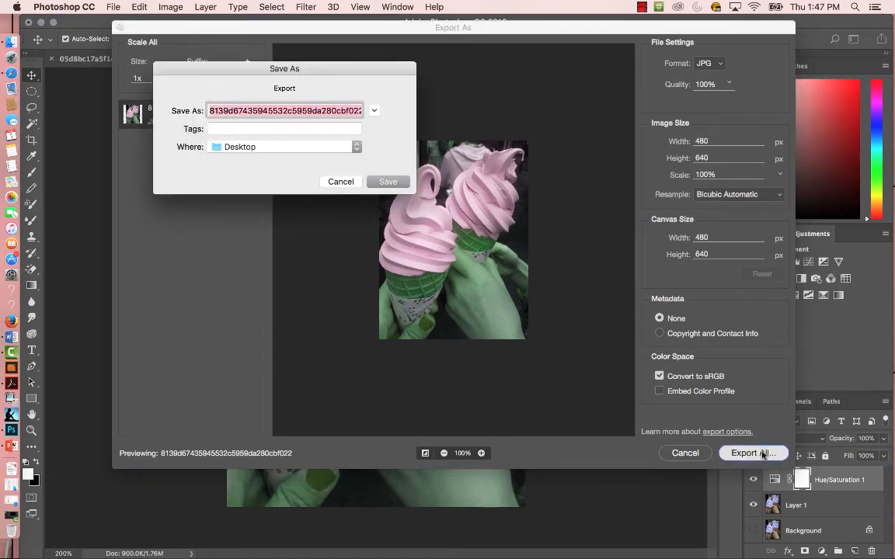
text(layer adju)
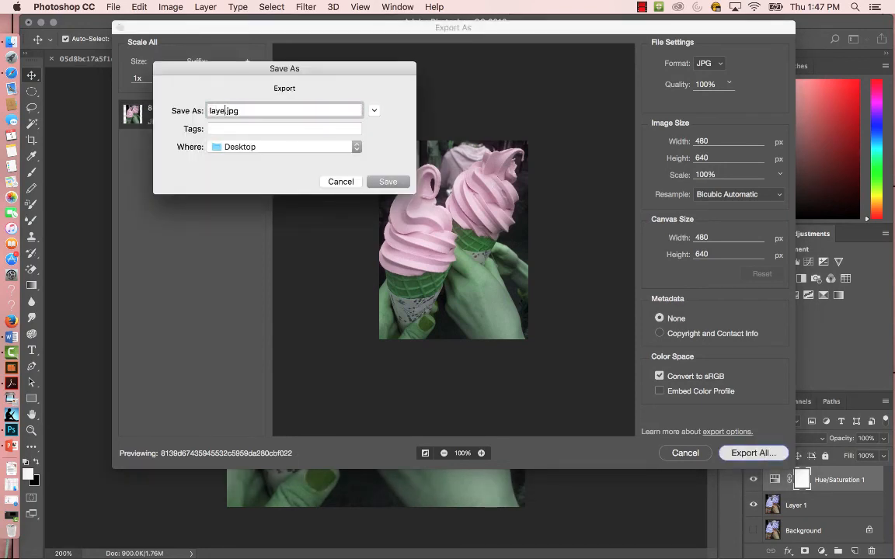
text(stment 4)
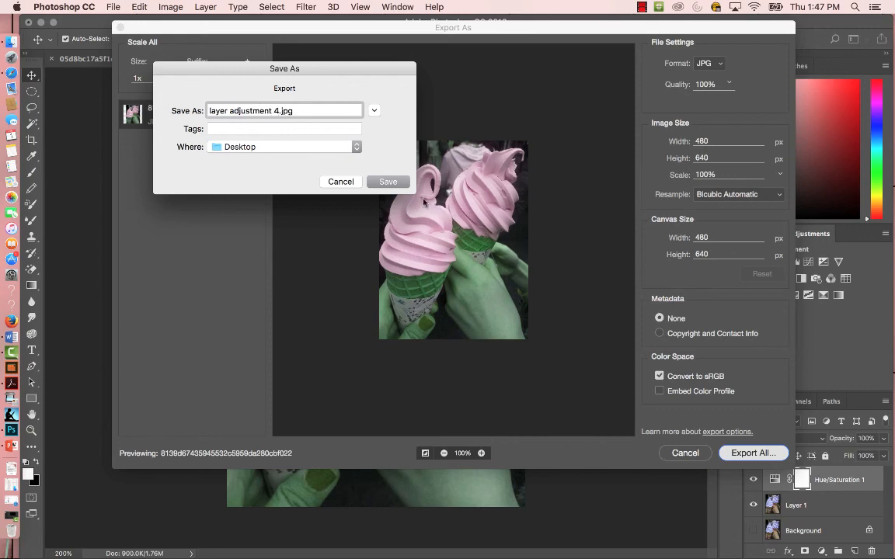
key(Return)
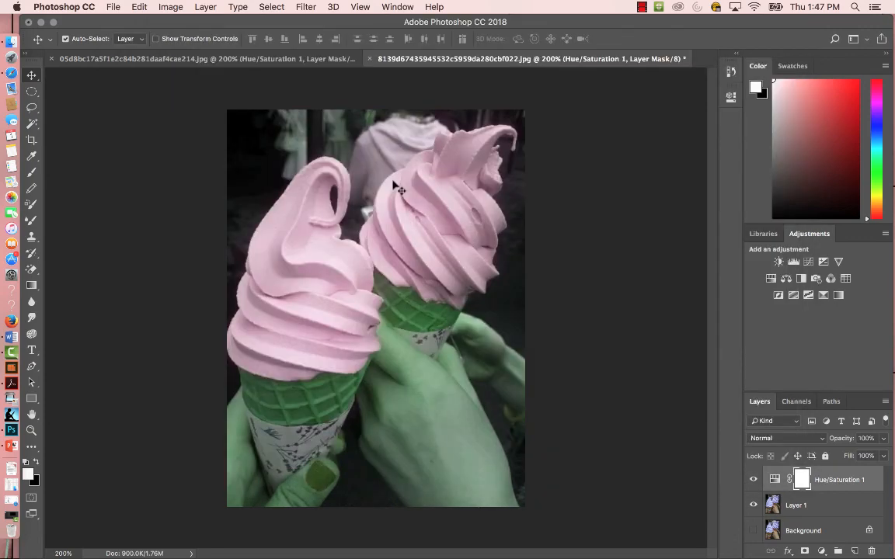